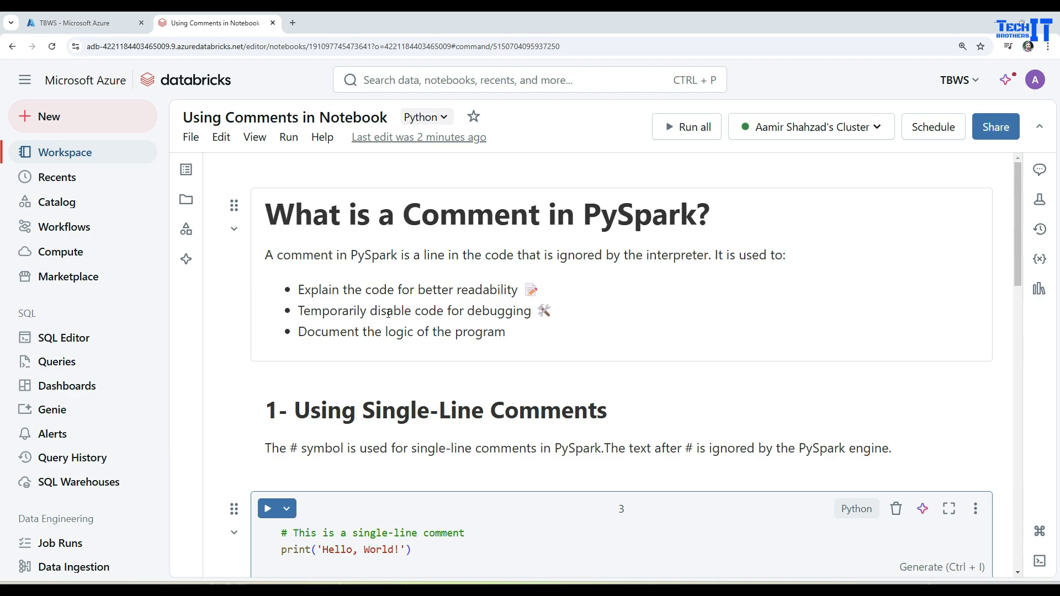
pyautogui.scroll(-2, 388, 314)
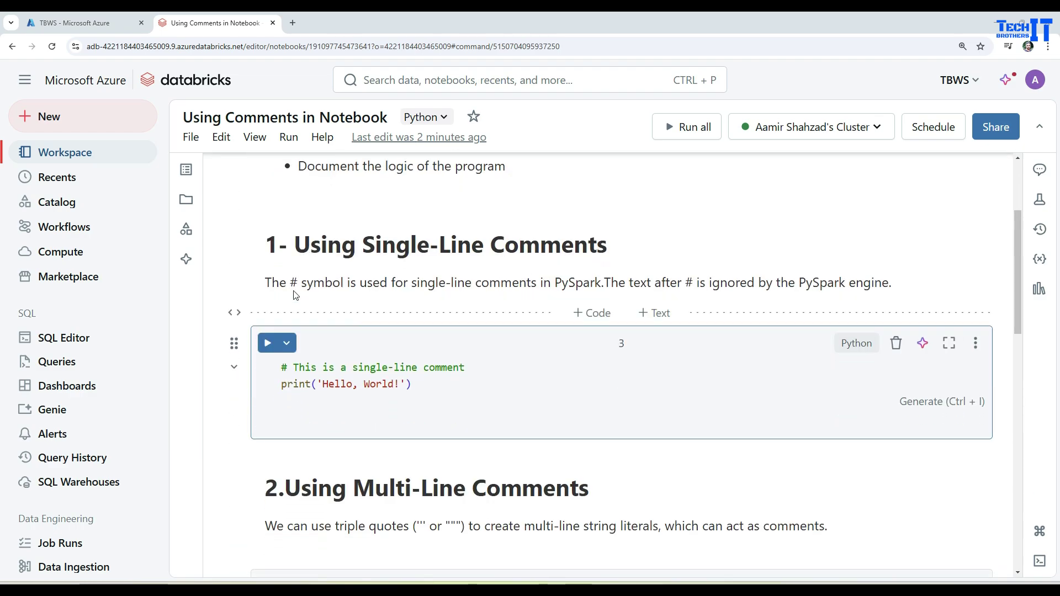
# Highlight the # comment text, then place the caret at the end of print('Hello, World!')
pyautogui.moveTo(288, 368); pyautogui.dragTo(278, 368)
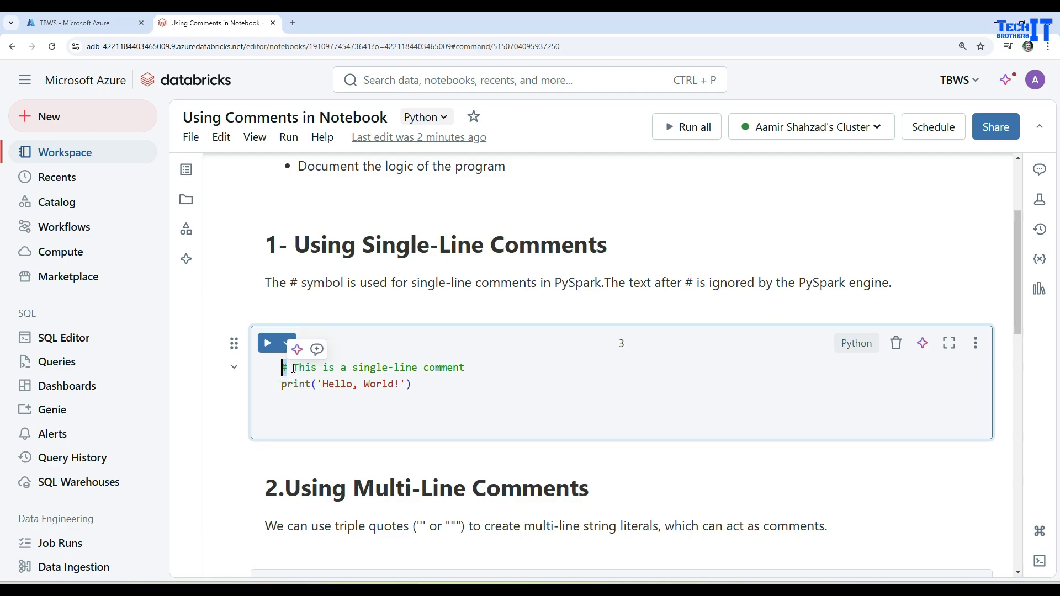
pyautogui.click(293, 367)
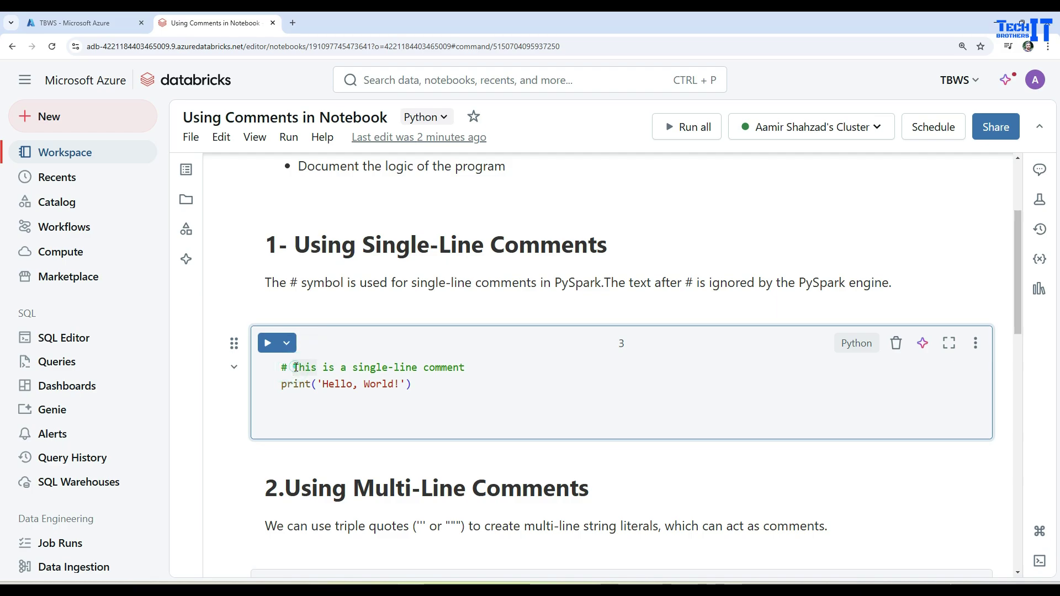
pyautogui.moveTo(293, 367); pyautogui.dragTo(467, 368)
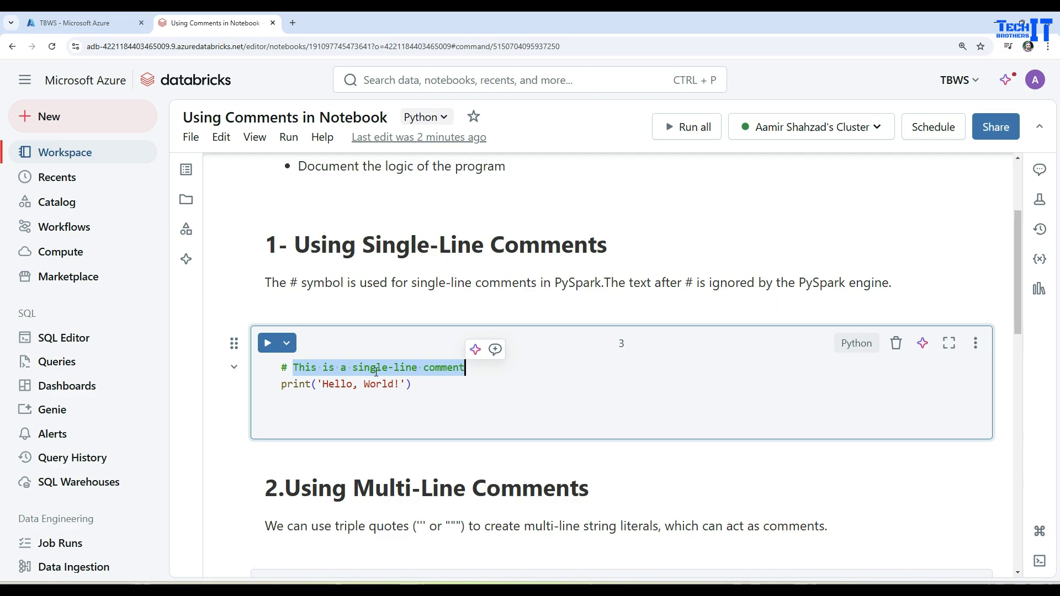
pyautogui.click(292, 367)
pyautogui.moveTo(292, 367); pyautogui.dragTo(465, 367)
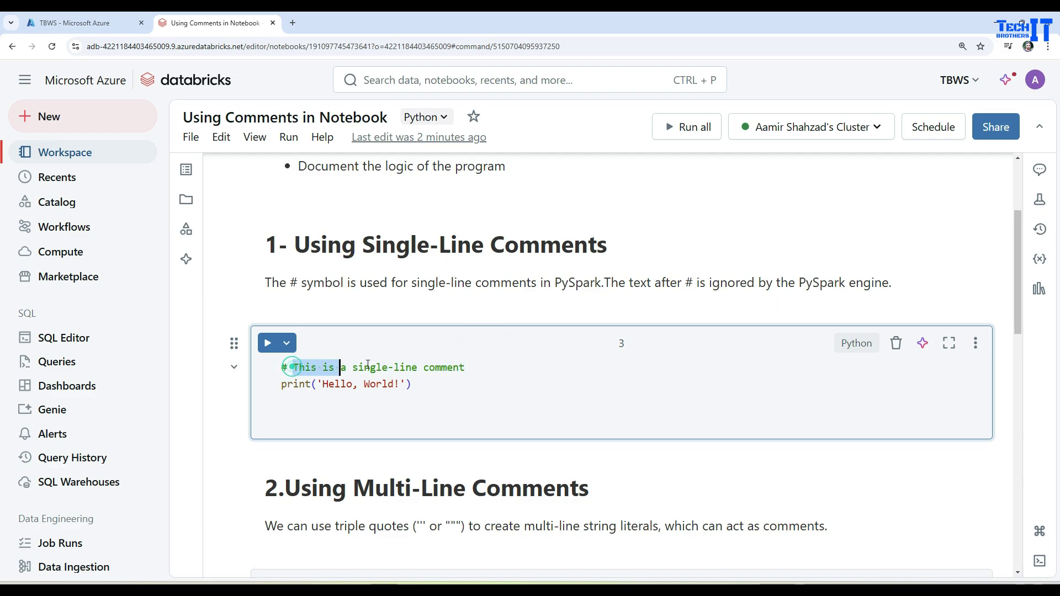
pyautogui.click(443, 367)
pyautogui.moveTo(470, 366)
pyautogui.mouseDown()
pyautogui.moveTo(281, 367)
pyautogui.moveTo(413, 384)
pyautogui.mouseUp()
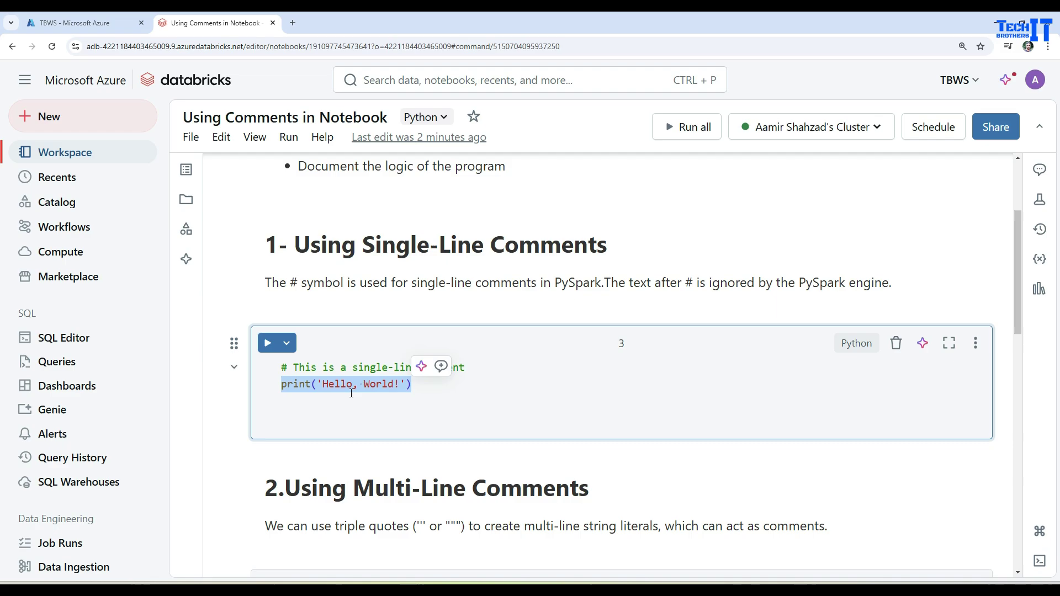
pyautogui.click(420, 388)
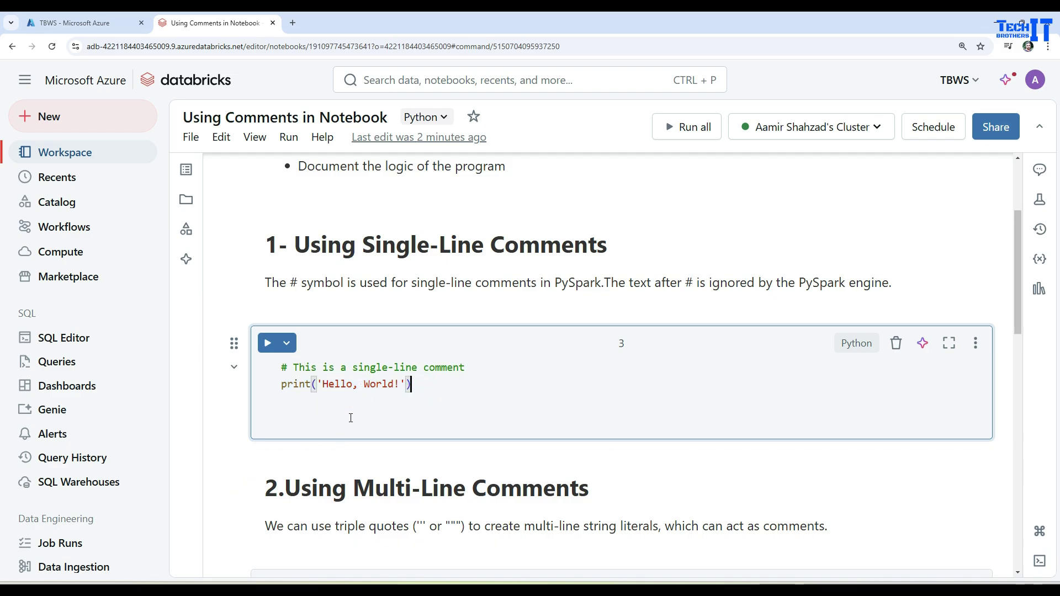
# Add '# this is my comment after execution' and a print ('Hello, World!') line below
pyautogui.press('Return')
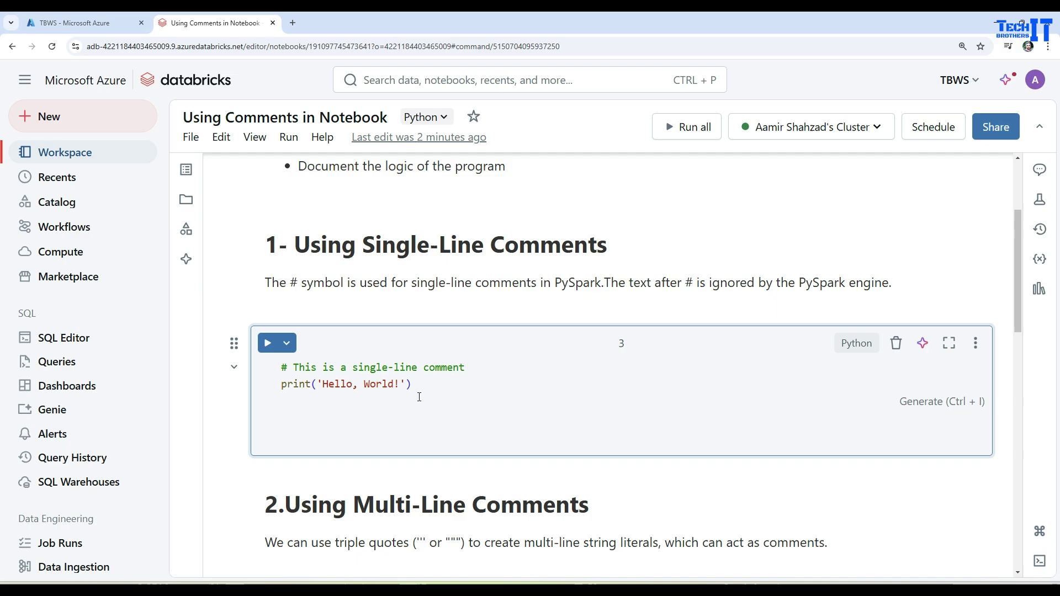
pyautogui.write('# this is m')
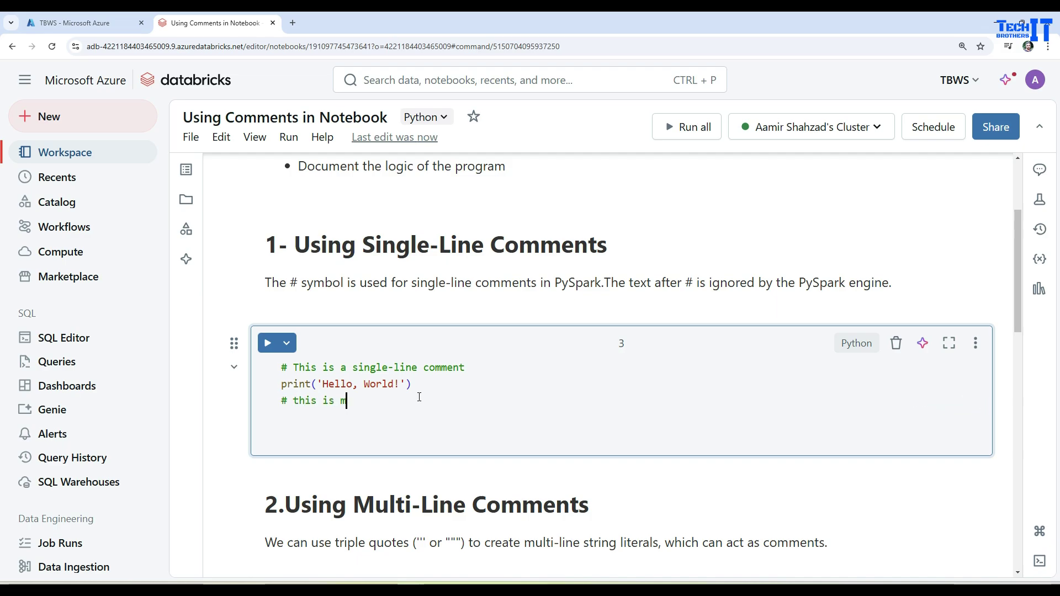
pyautogui.write('y comment aft')
pyautogui.write('er exe')
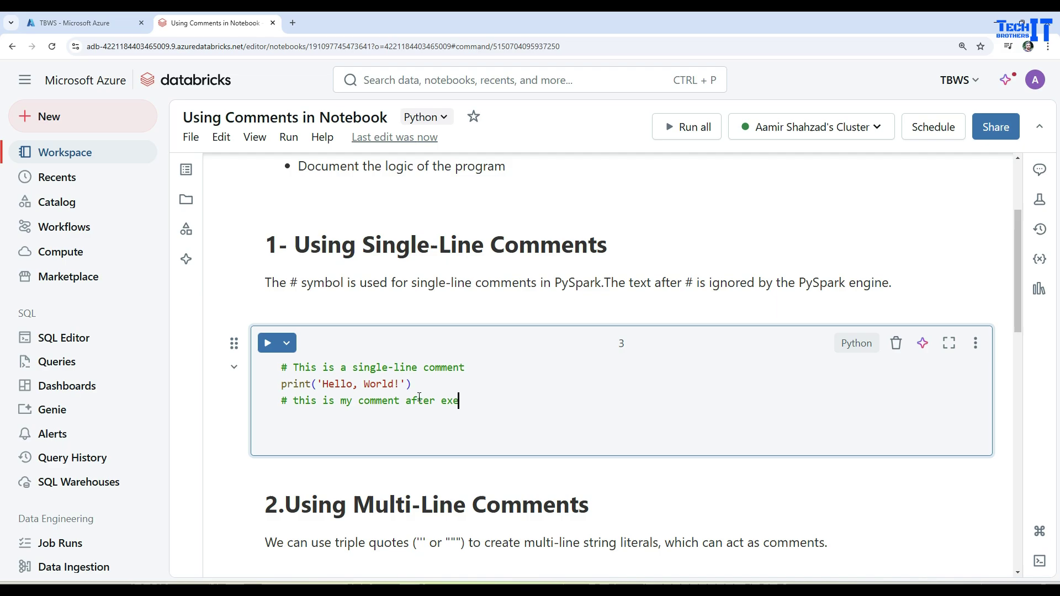
pyautogui.write('cution')
pyautogui.press('Return')
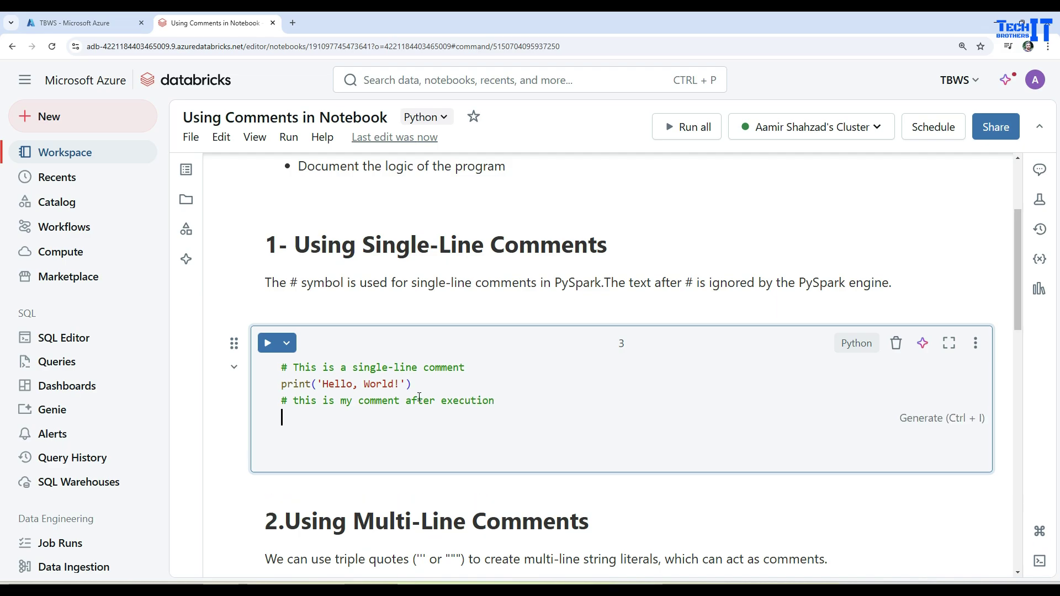
pyautogui.write('pring')
pyautogui.press('BackSpace')
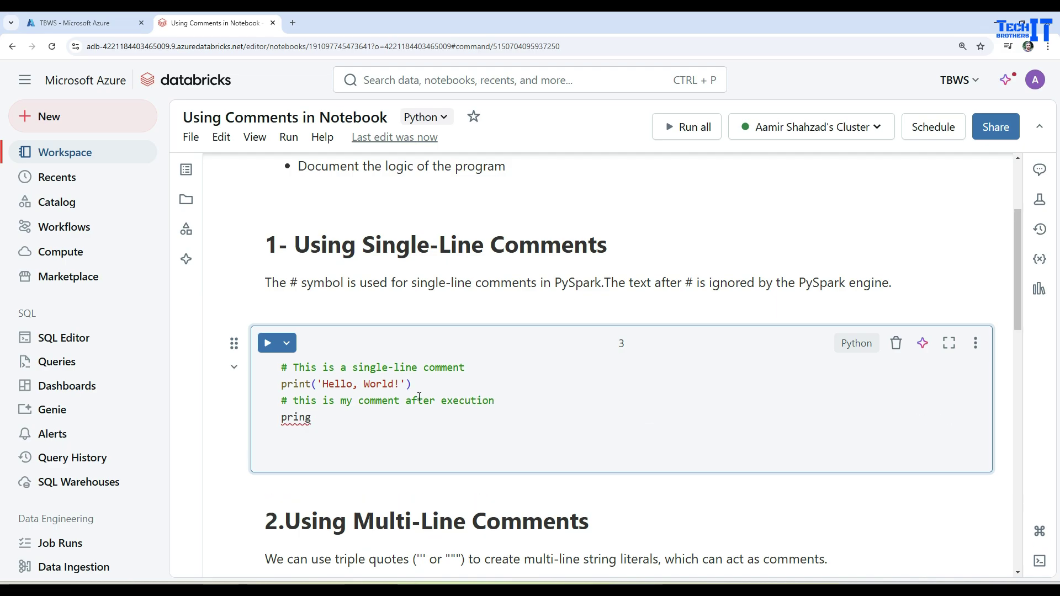
pyautogui.write('t')
pyautogui.press('Tab')
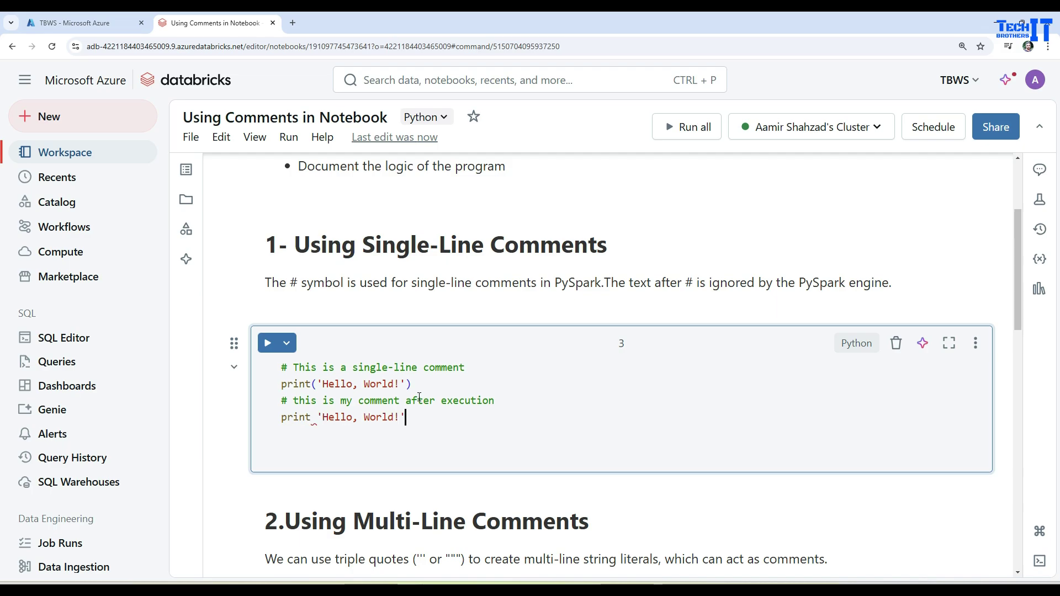
# Delete the extra auto-inserted parentheses from the new print line
pyautogui.press('Return')
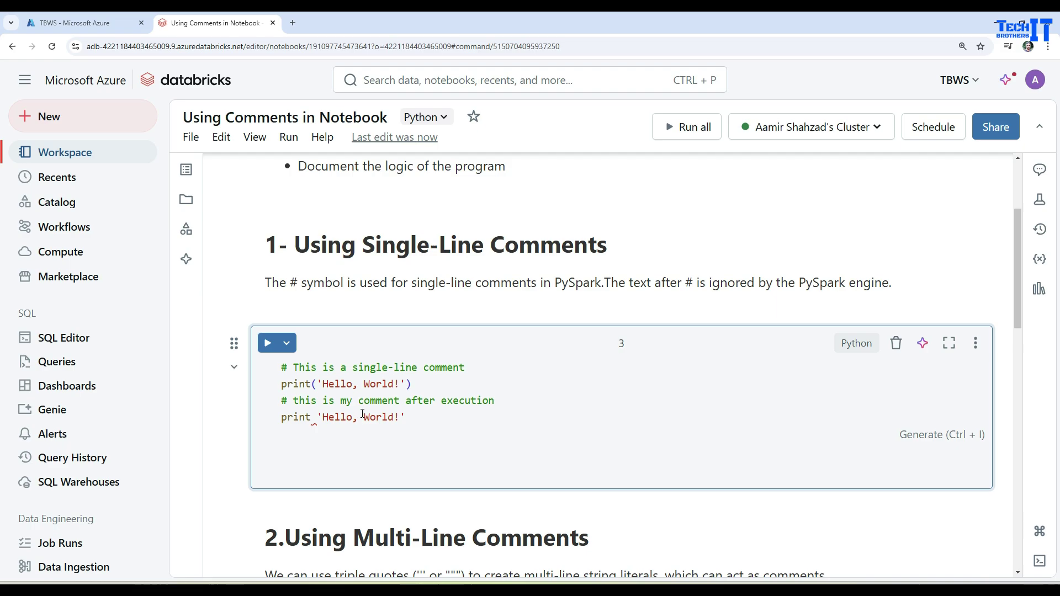
pyautogui.click(420, 417)
pyautogui.write(')')
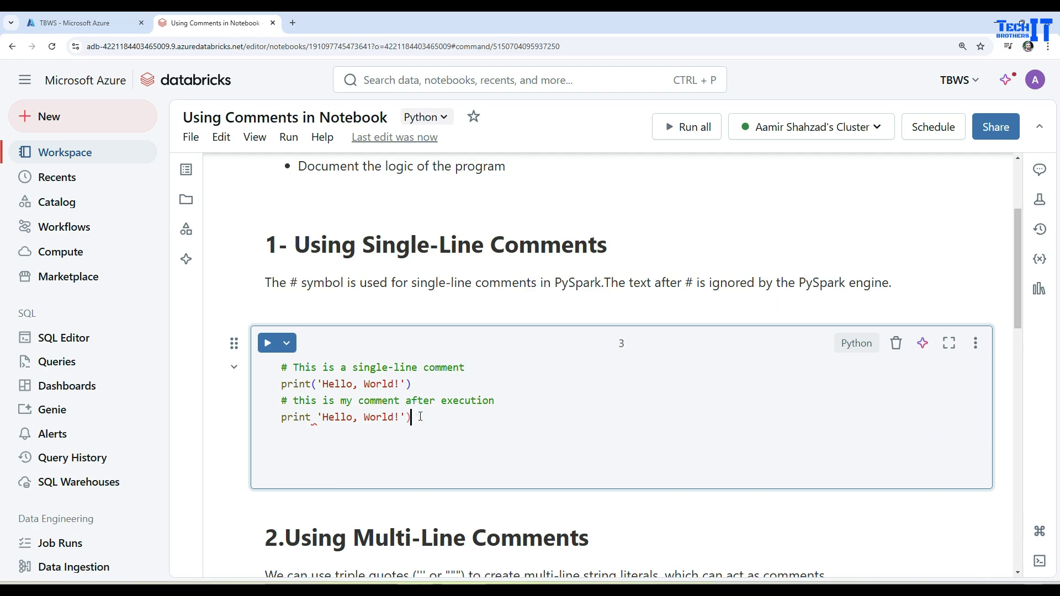
pyautogui.click(317, 417)
pyautogui.write("('")
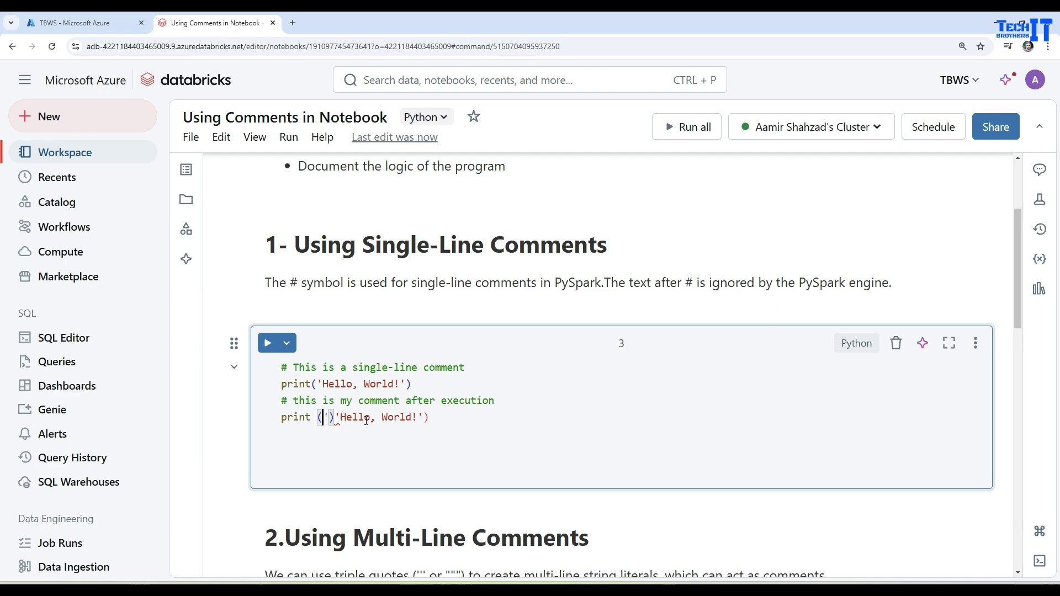
pyautogui.press('Delete')
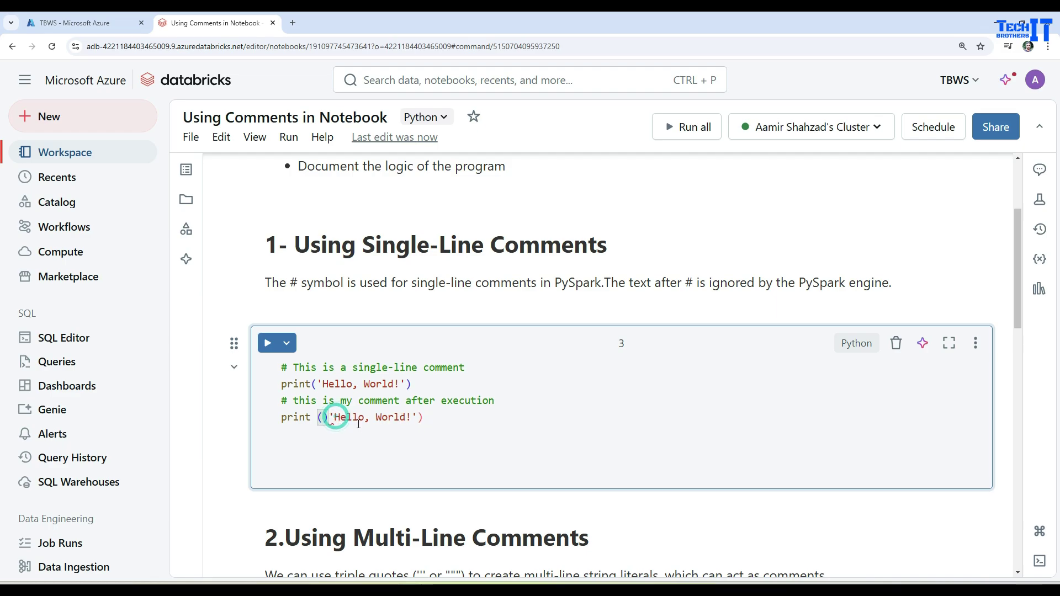
pyautogui.press('Delete')
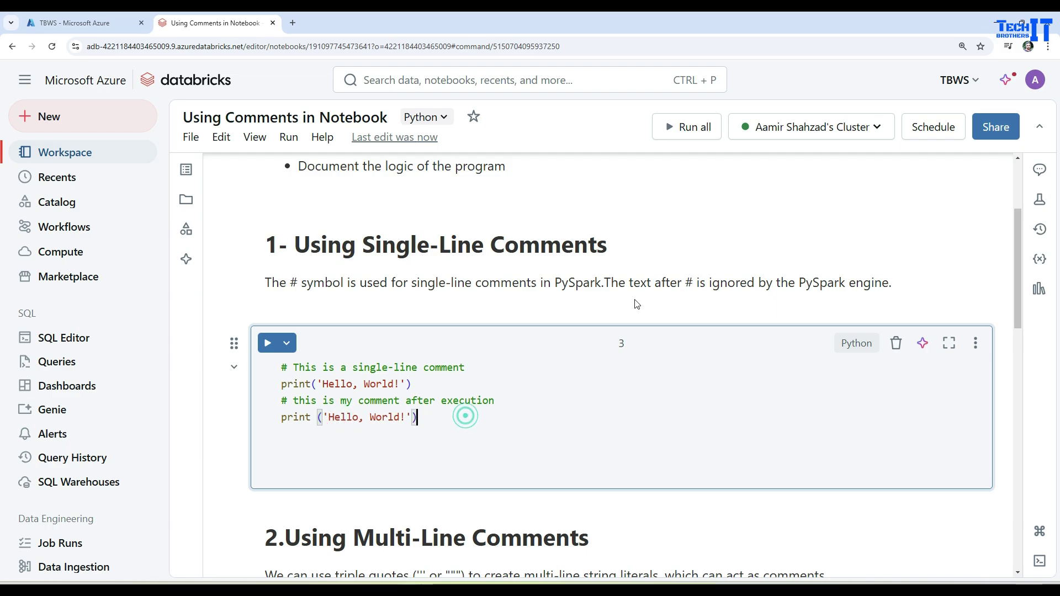
# Run the cell, review the two Hello, World! outputs, and put the caret before the second print
pyautogui.click(267, 343)
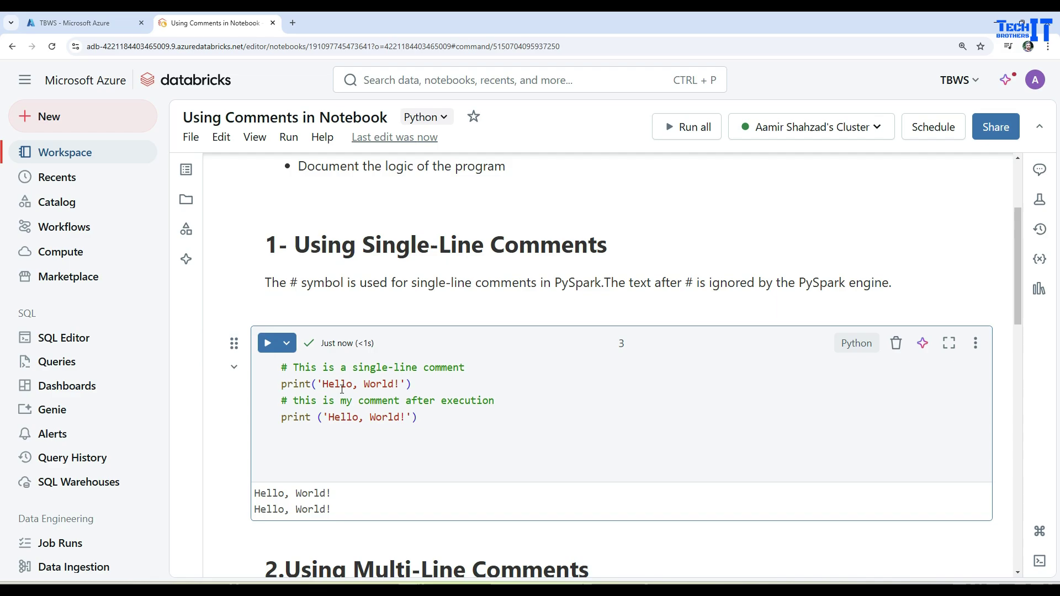
pyautogui.scroll(-2, 354, 331)
pyautogui.scroll(-1, 354, 307)
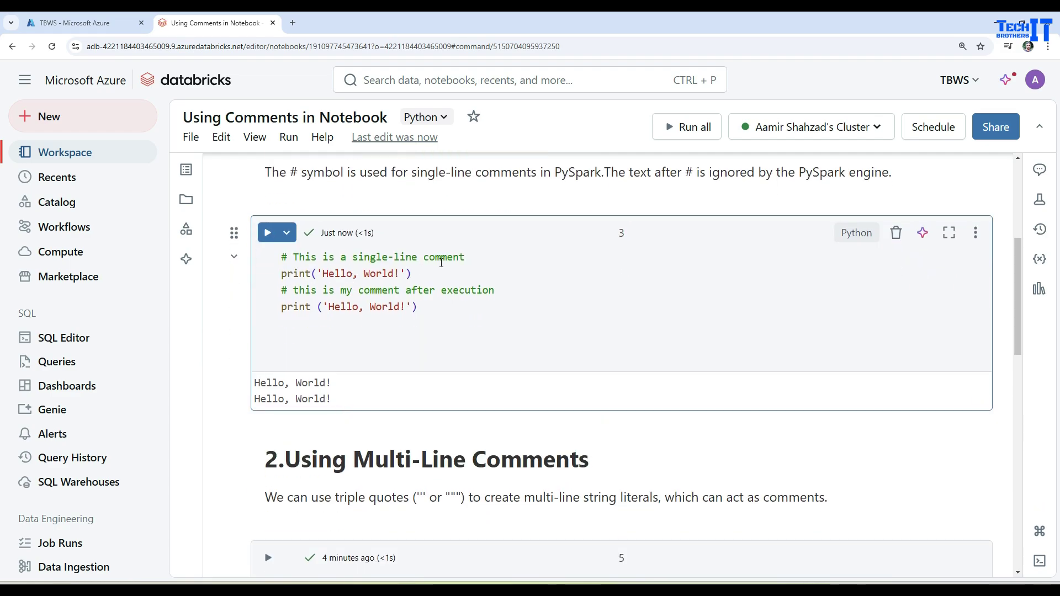
pyautogui.moveTo(465, 257); pyautogui.dragTo(281, 258)
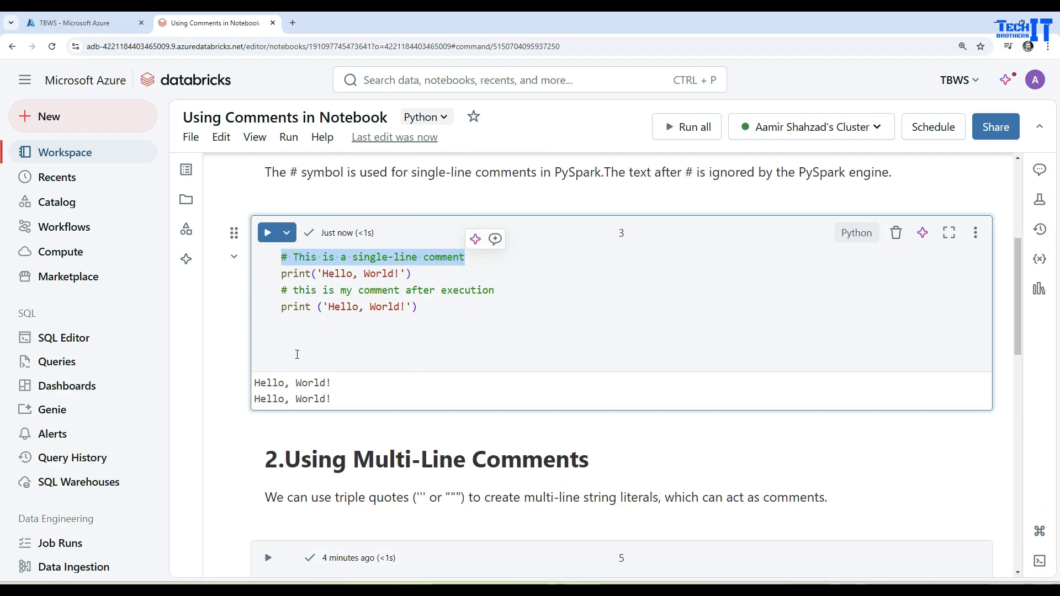
pyautogui.moveTo(411, 273); pyautogui.dragTo(280, 273)
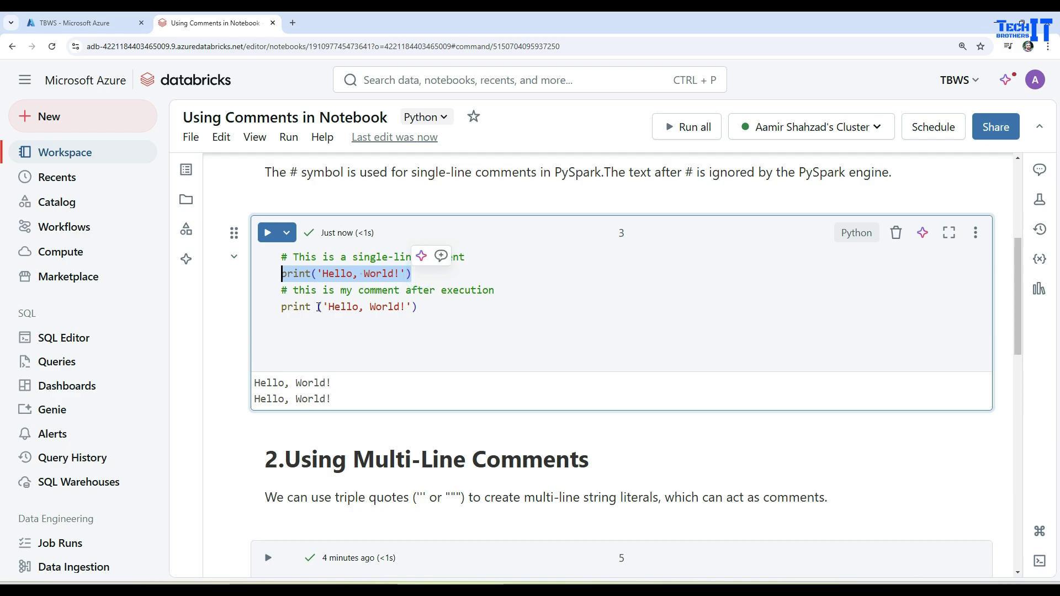
pyautogui.click(410, 291)
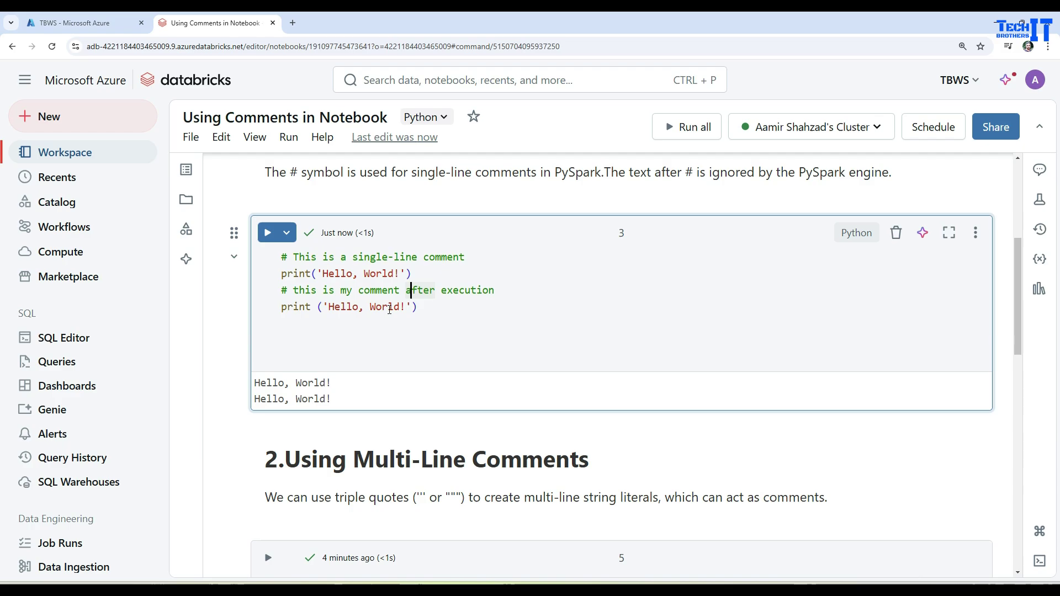
pyautogui.moveTo(332, 399); pyautogui.dragTo(254, 382)
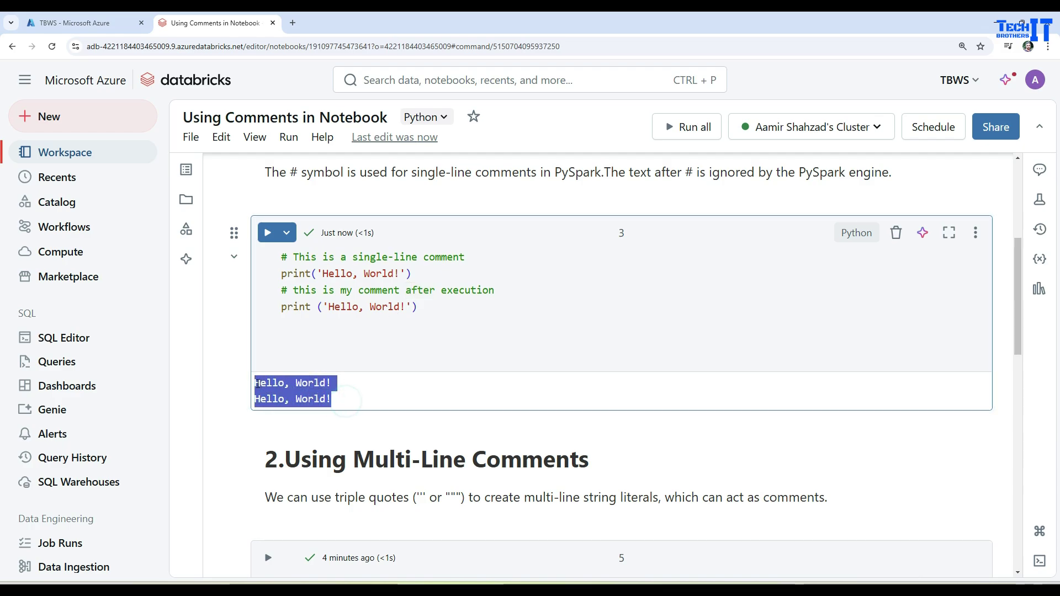
pyautogui.moveTo(281, 307); pyautogui.dragTo(416, 307)
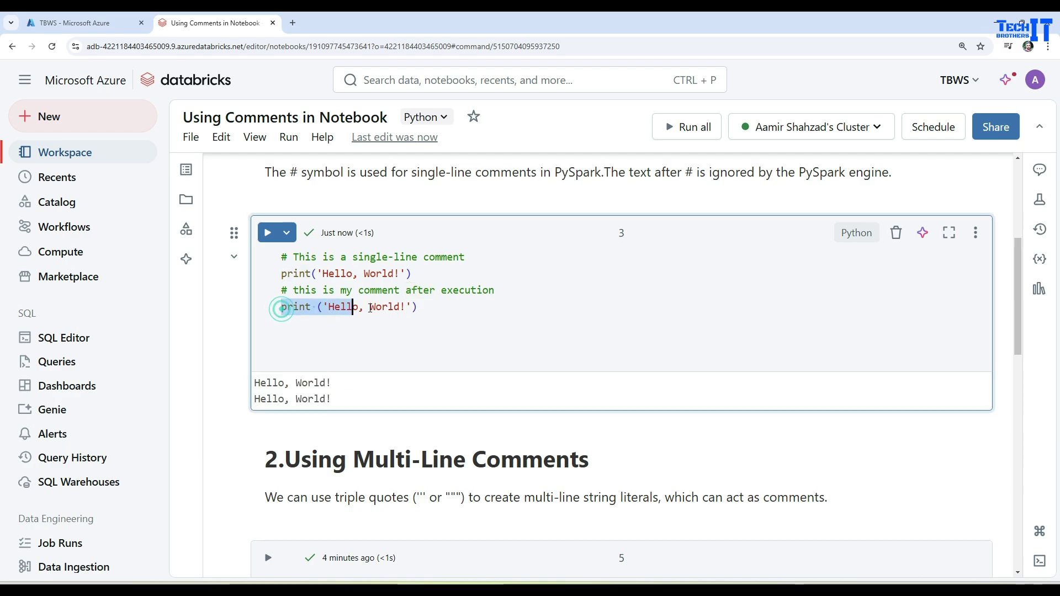
pyautogui.click(306, 307)
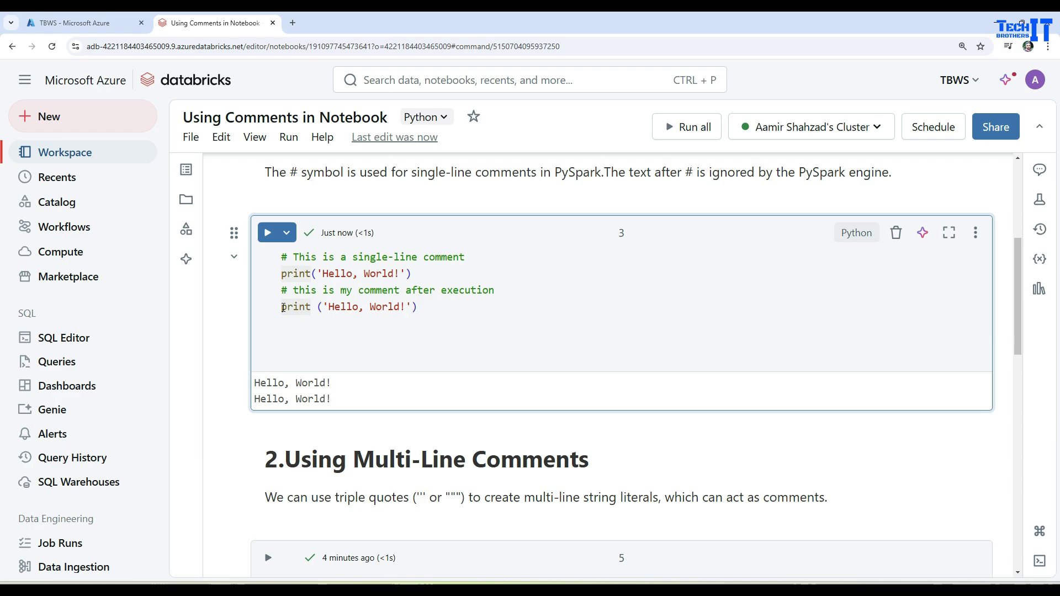
pyautogui.click(282, 307)
pyautogui.write('#')
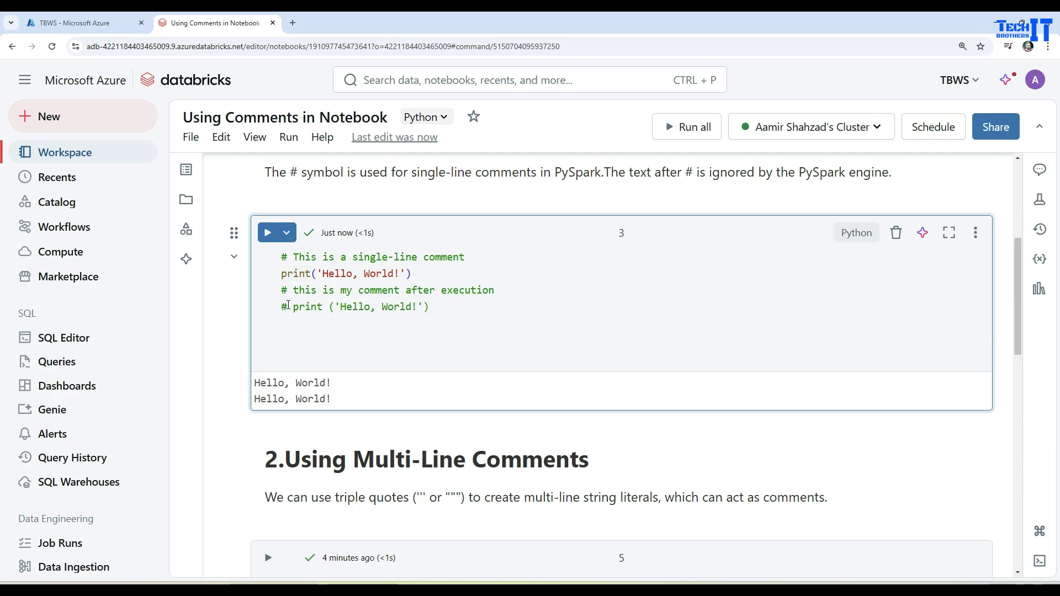
# Rerun the cell with the second print commented out, then highlight the remaining print line
pyautogui.click(267, 233)
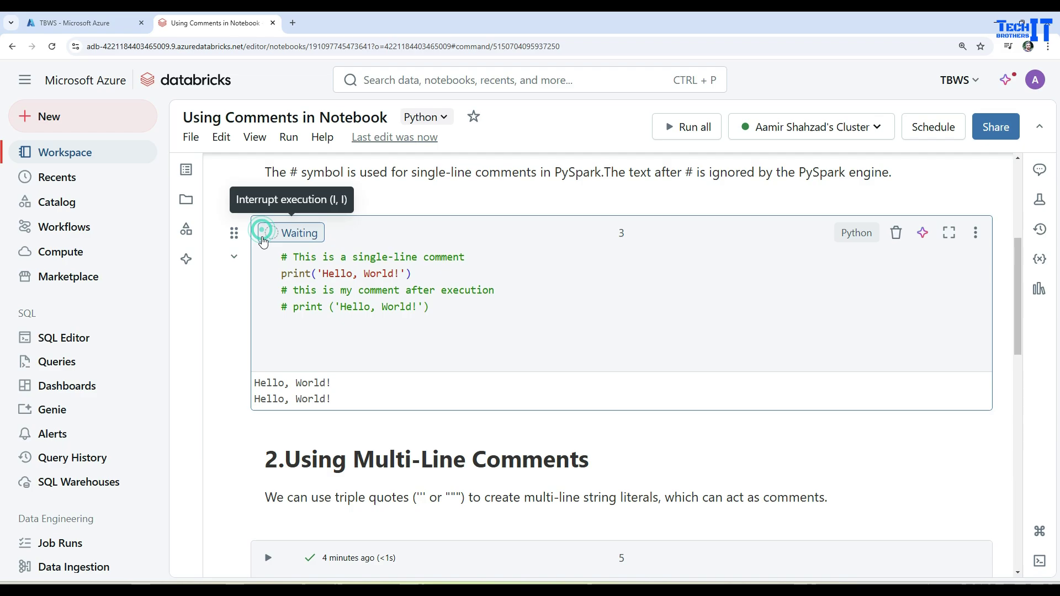
pyautogui.click(282, 273)
pyautogui.click(405, 274)
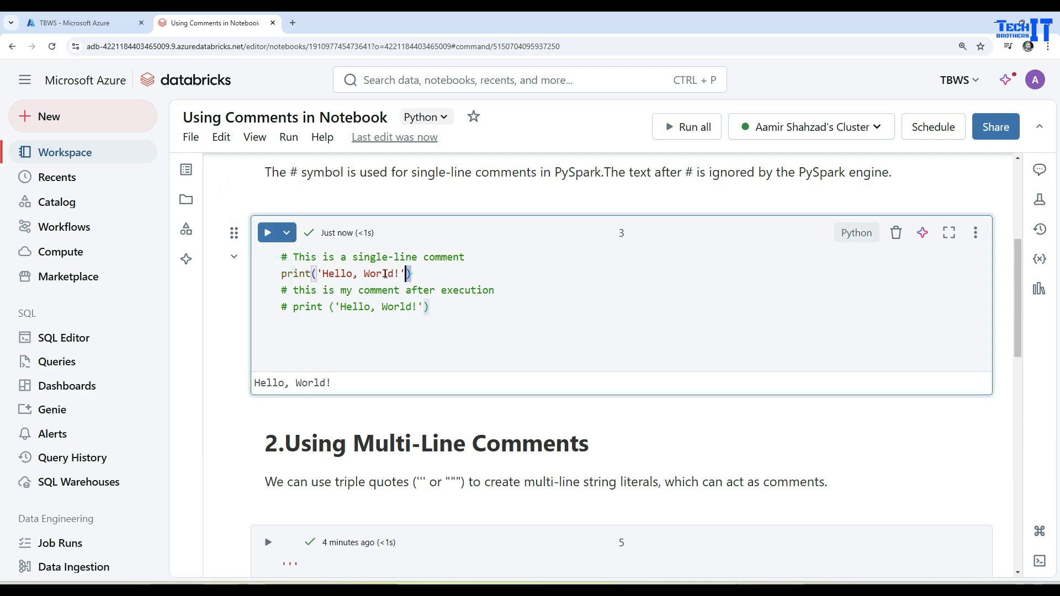
pyautogui.moveTo(411, 273); pyautogui.dragTo(281, 274)
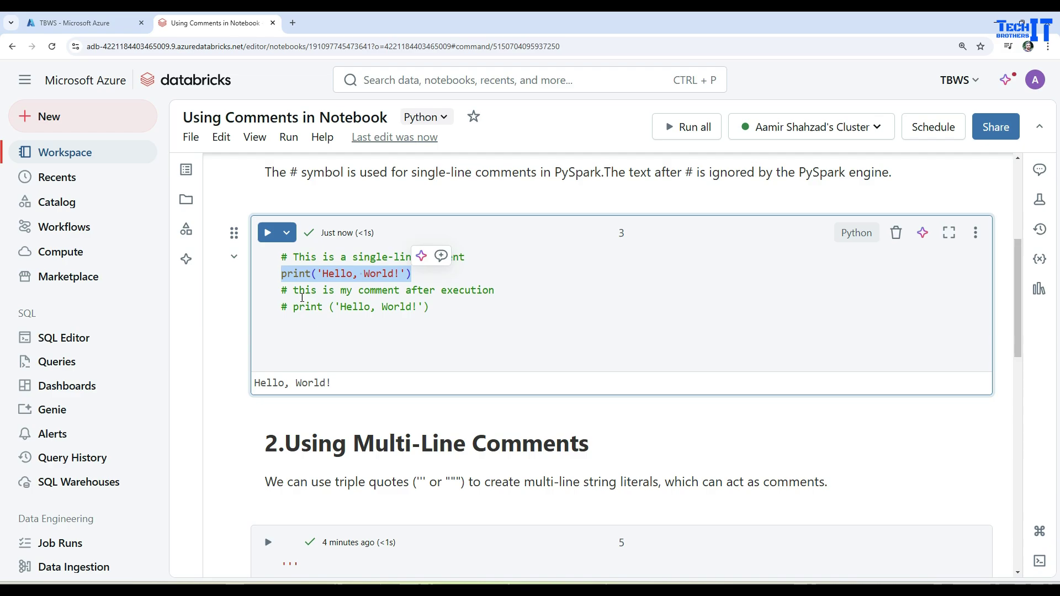
pyautogui.scroll(-1, 416, 368)
pyautogui.scroll(-1, 416, 369)
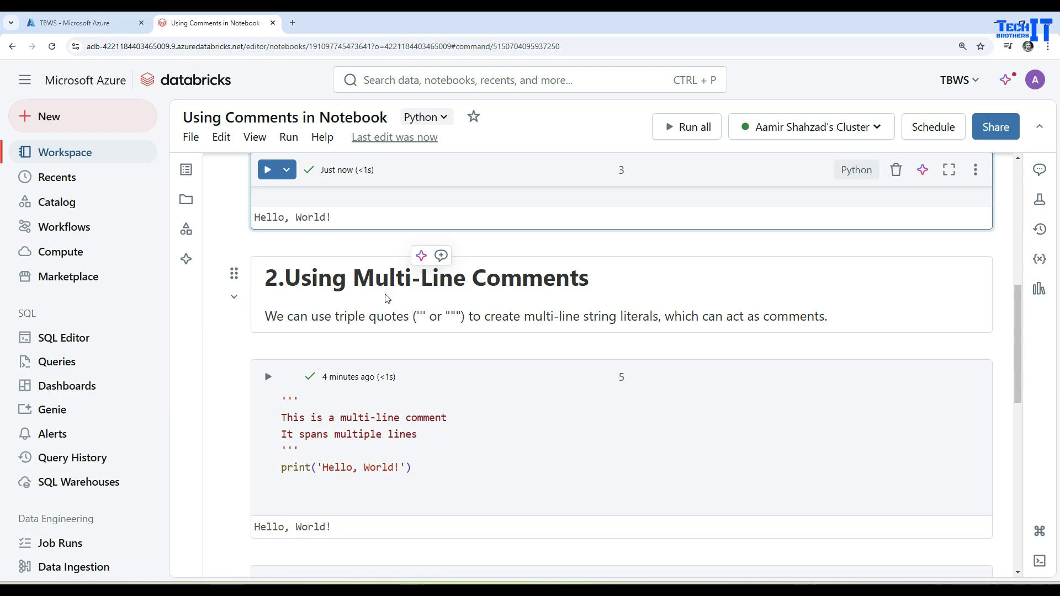
pyautogui.moveTo(298, 397)
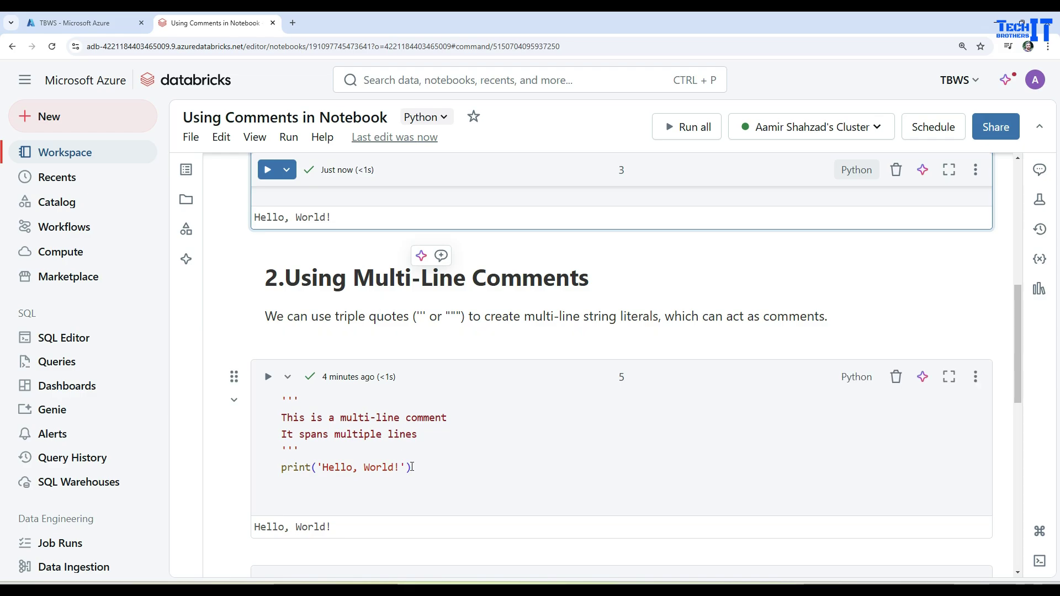
# Highlight the ''' quotes, the comment lines and the print line, then run cell 5
pyautogui.doubleClick(294, 400)
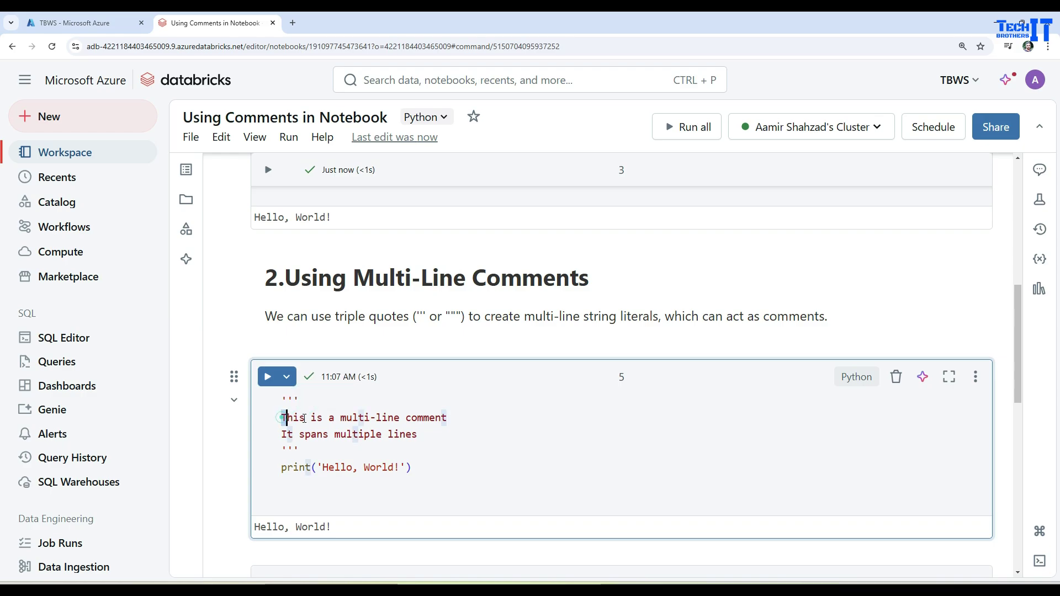
pyautogui.moveTo(282, 418); pyautogui.dragTo(421, 436)
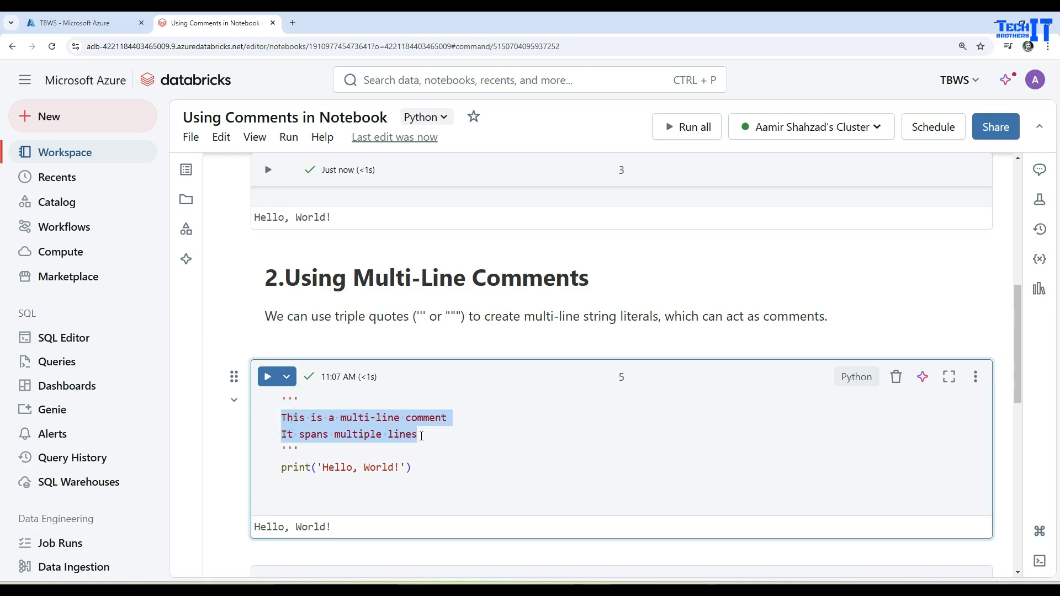
pyautogui.click(284, 449)
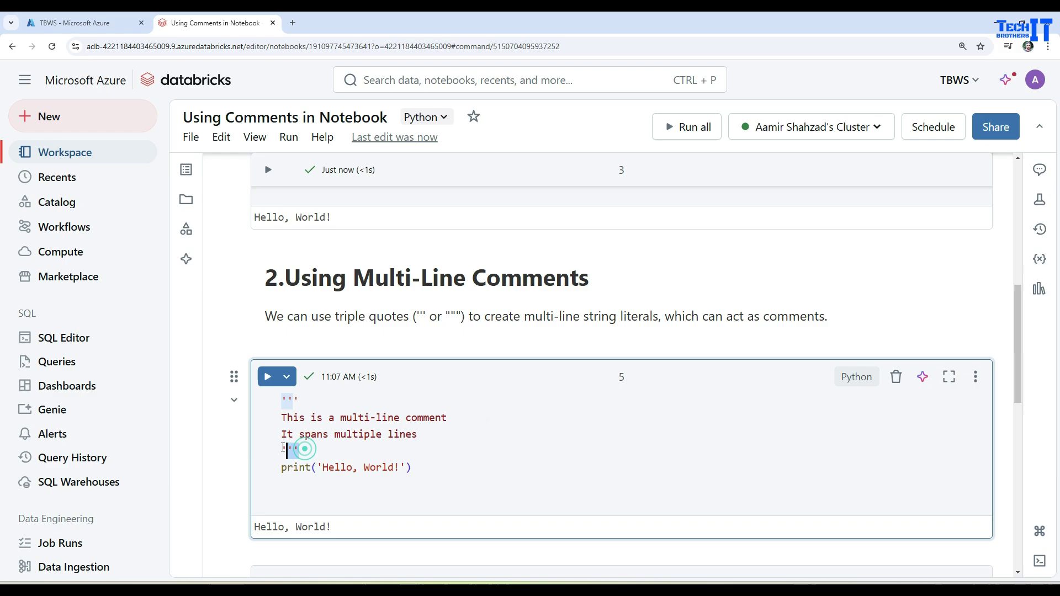
pyautogui.doubleClick(289, 450)
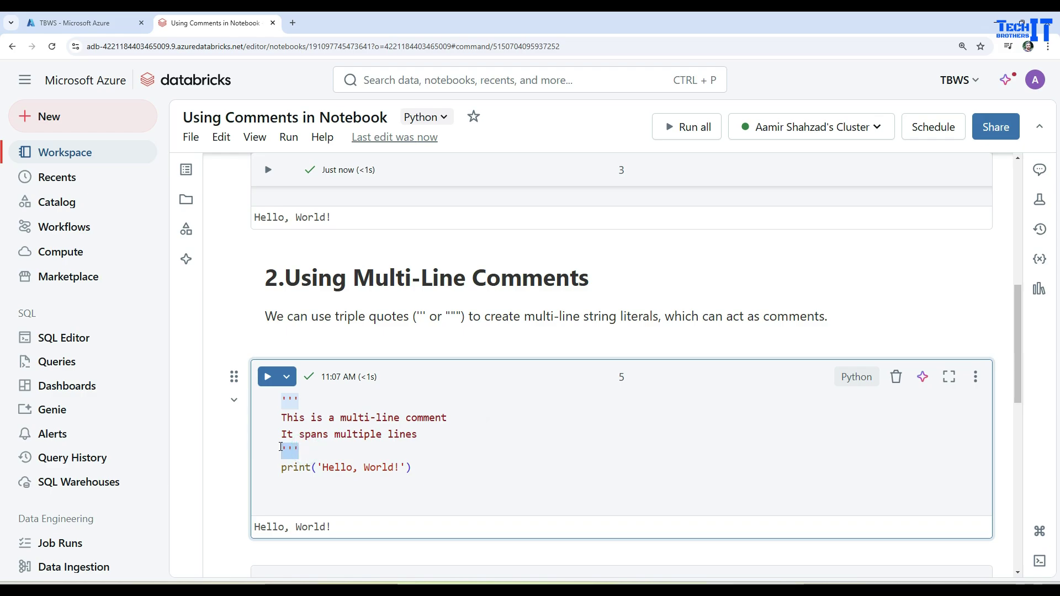
pyautogui.moveTo(282, 466); pyautogui.dragTo(411, 467)
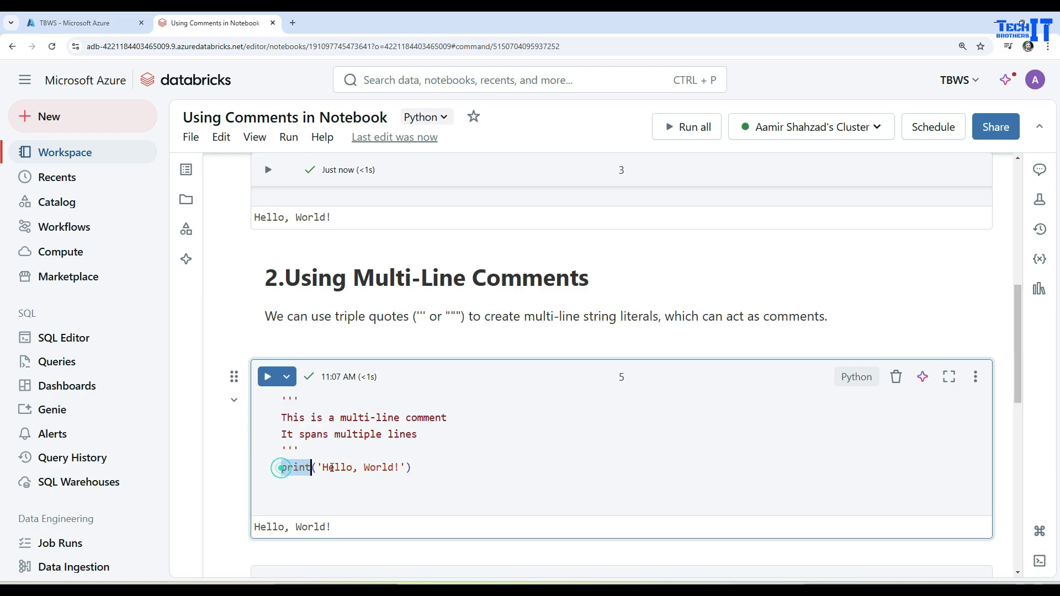
pyautogui.click(414, 467)
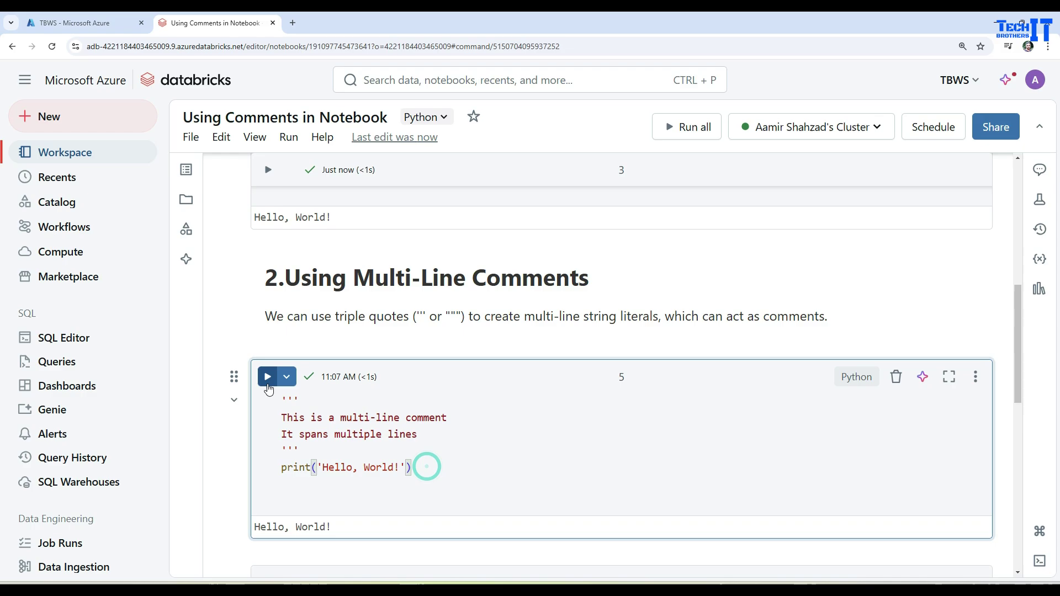
pyautogui.click(268, 376)
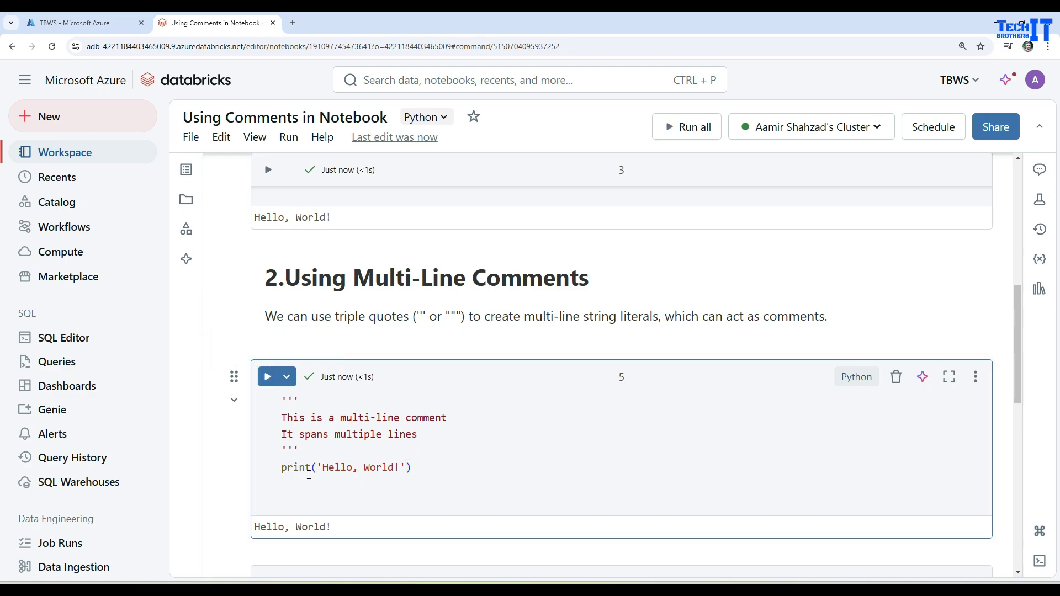
pyautogui.scroll(-1, 337, 458)
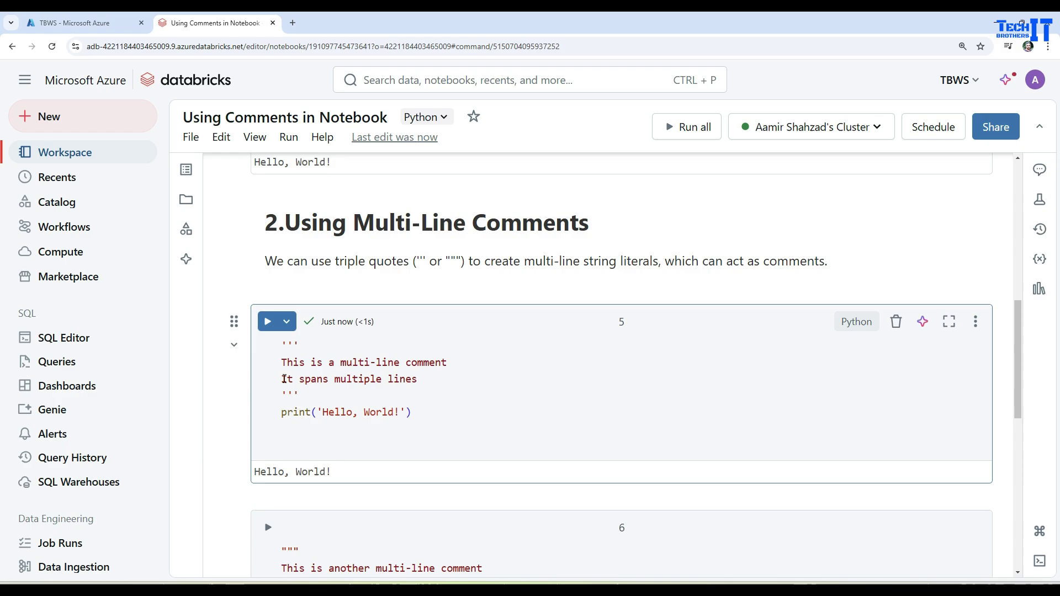
pyautogui.scroll(-2, 310, 388)
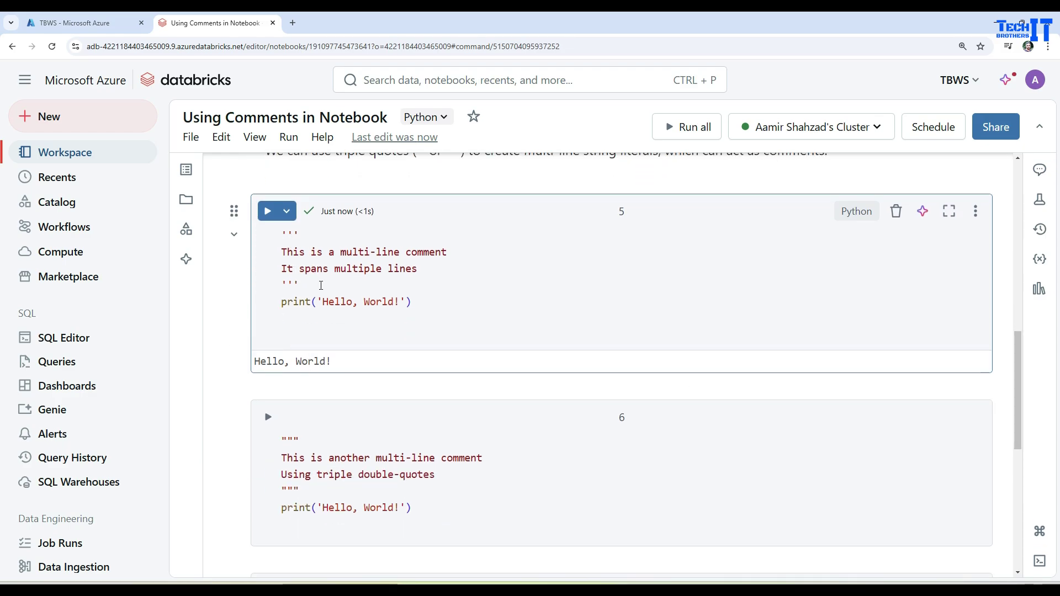
pyautogui.scroll(-1, 356, 389)
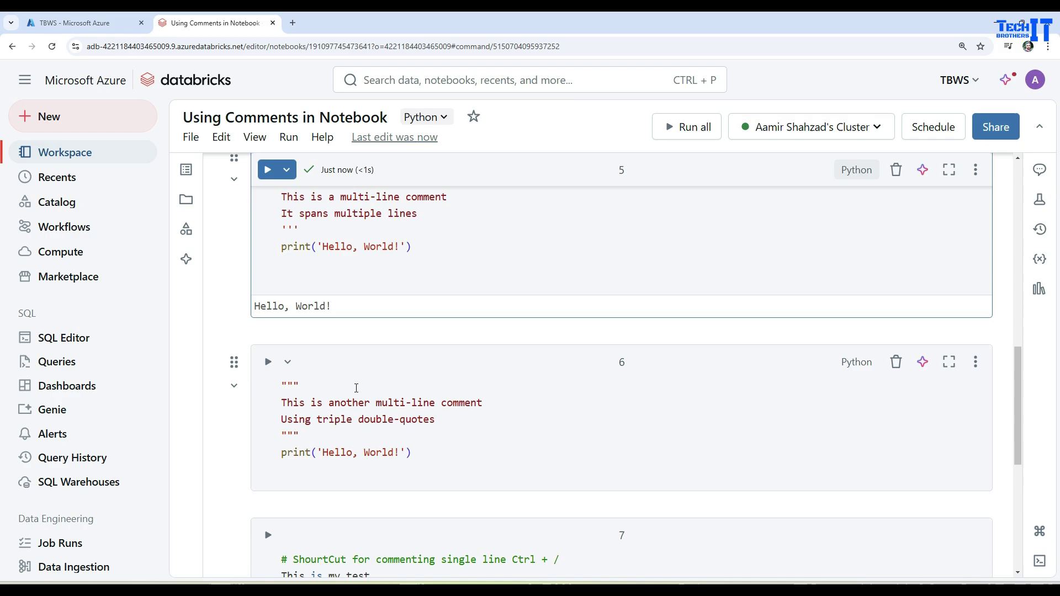
# Highlight cell 6's """ block and print line, run it, and mark the Hello, World! output
pyautogui.click(302, 385)
pyautogui.click(302, 385)
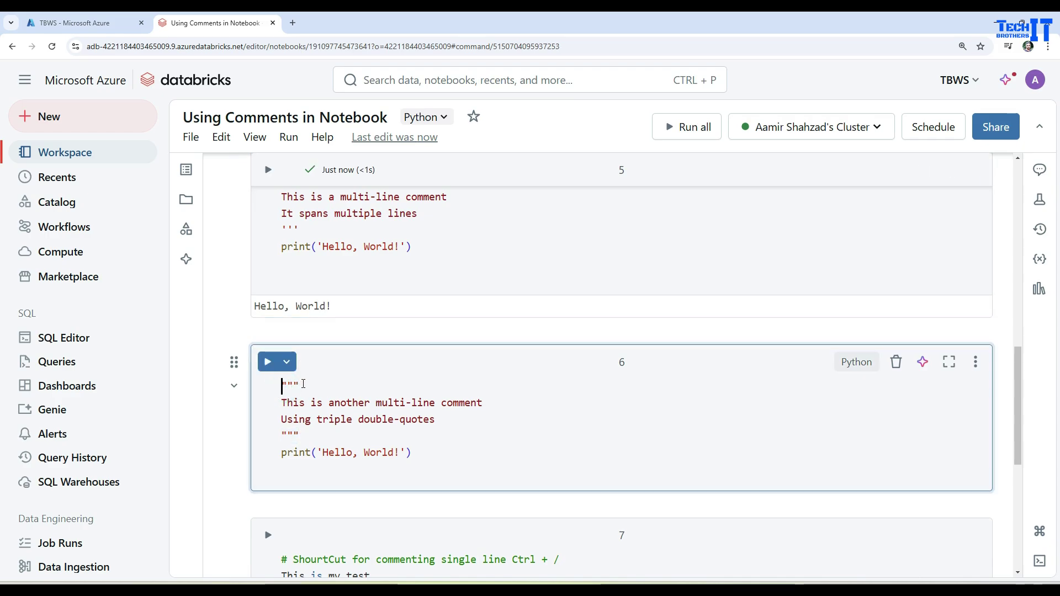
pyautogui.doubleClick(290, 385)
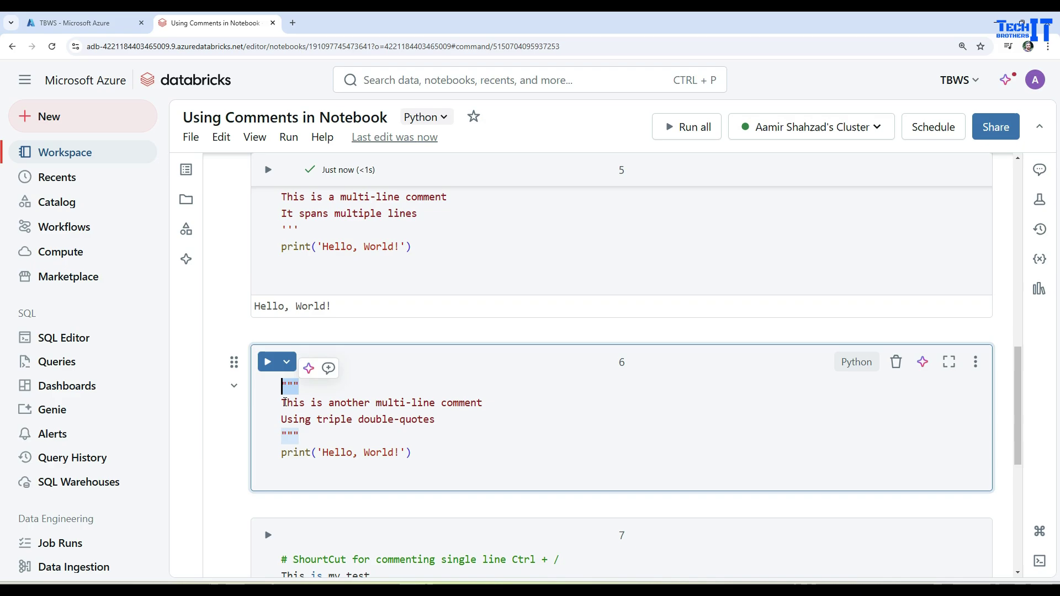
pyautogui.moveTo(282, 403); pyautogui.dragTo(436, 420)
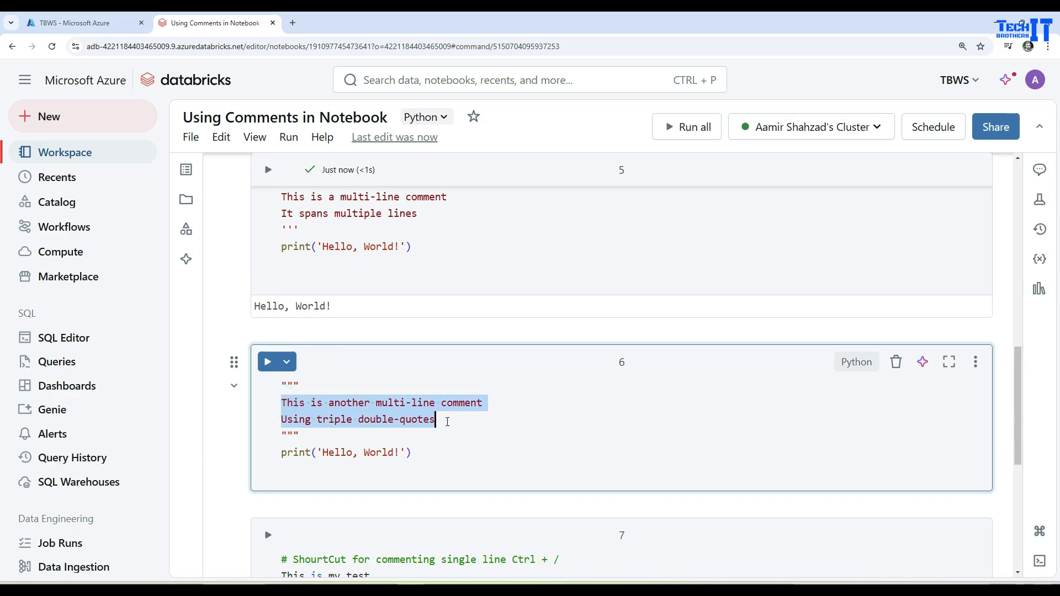
pyautogui.doubleClick(294, 434)
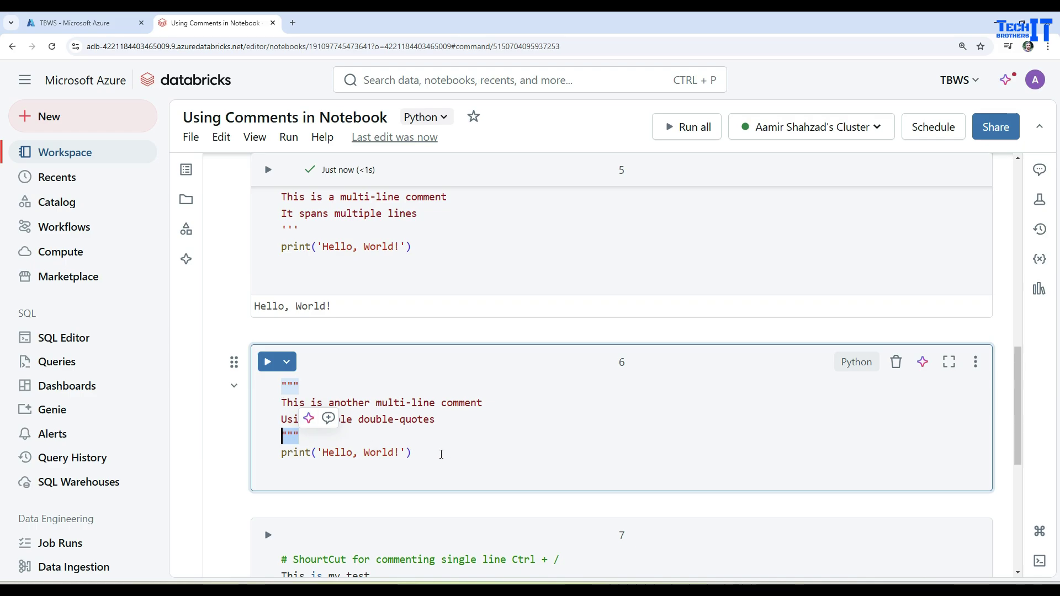
pyautogui.moveTo(412, 453); pyautogui.dragTo(281, 452)
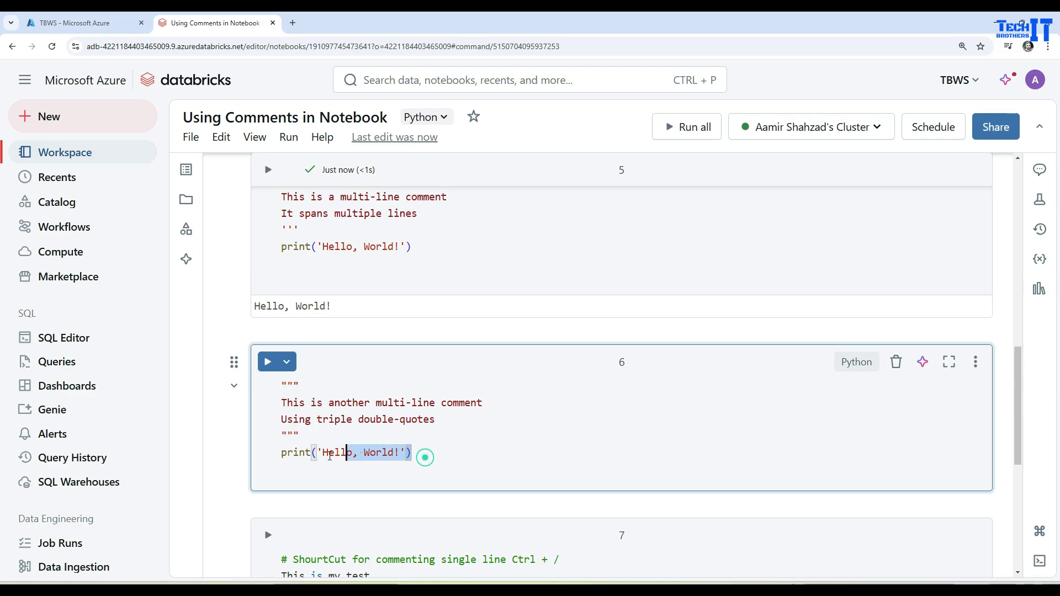
pyautogui.click(267, 362)
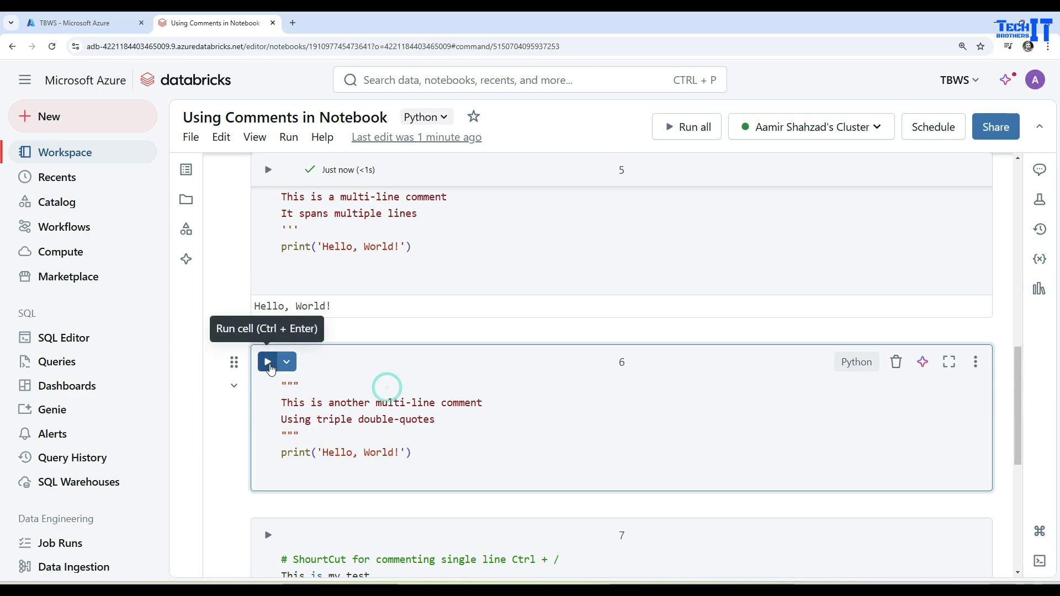
pyautogui.moveTo(343, 496); pyautogui.dragTo(255, 495)
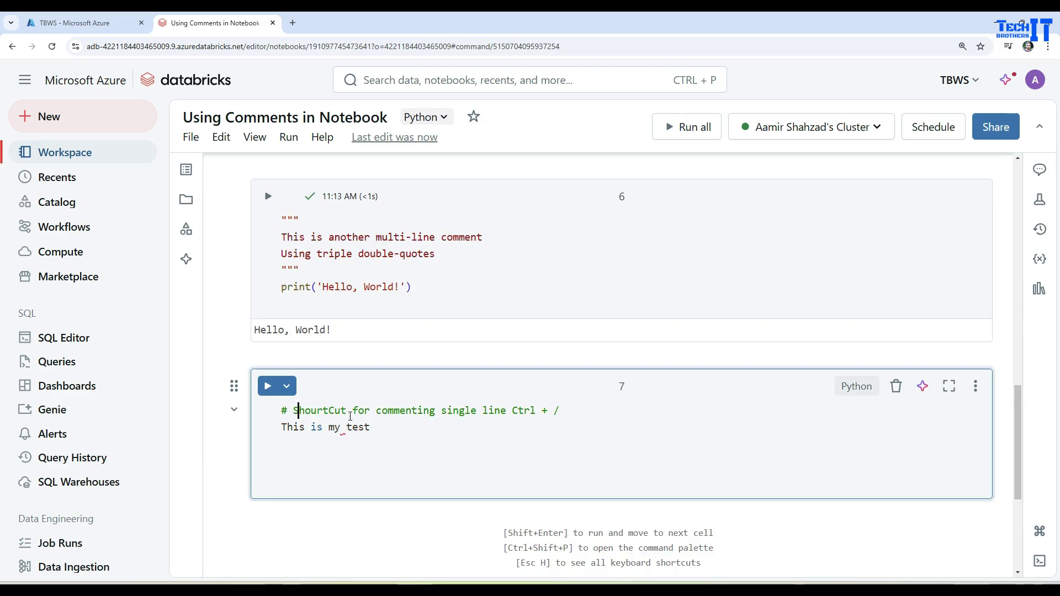
# Comment out the 'This is my test' line with Ctrl+/
pyautogui.doubleClick(284, 410)
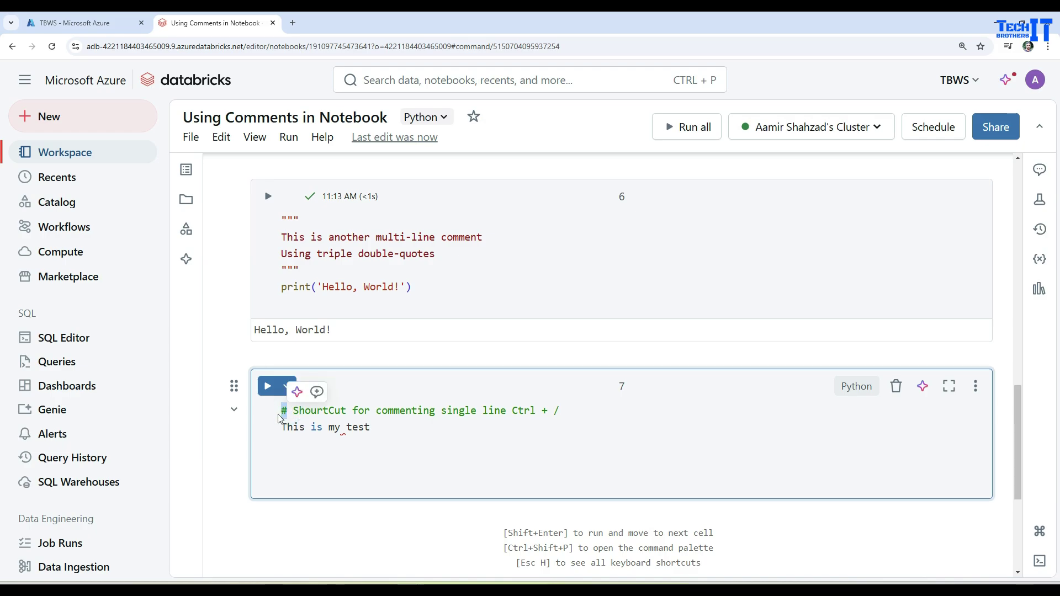
pyautogui.click(312, 410)
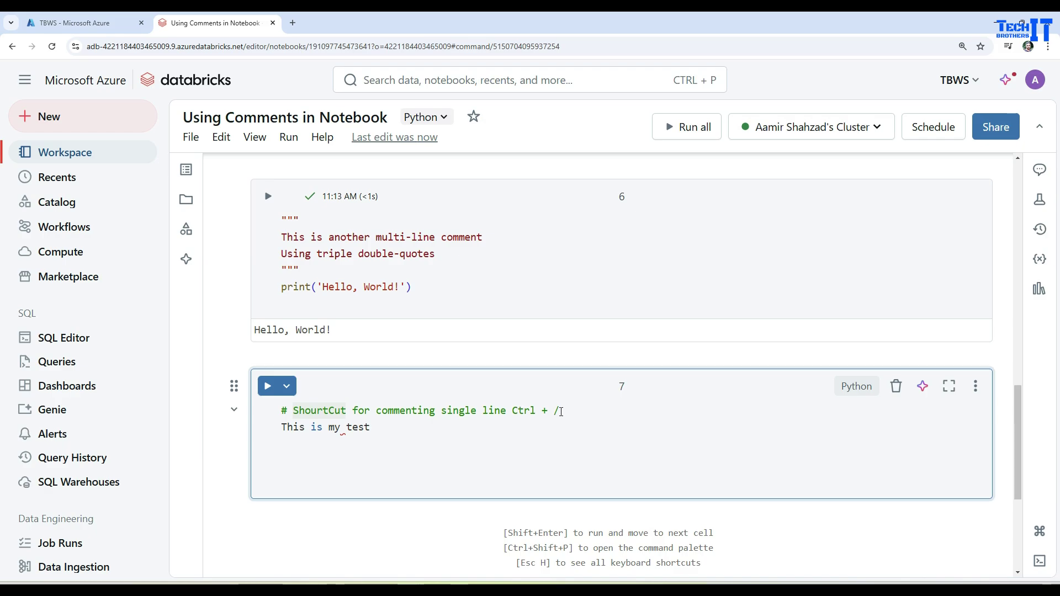
pyautogui.click(306, 426)
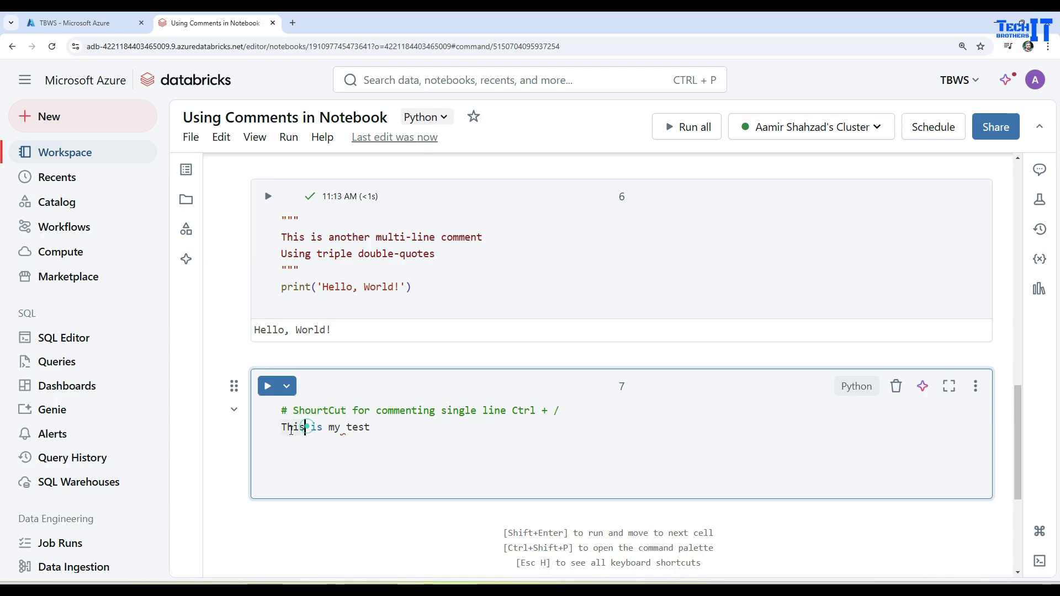
pyautogui.click(323, 427)
pyautogui.hotkey('ctrl', '/')
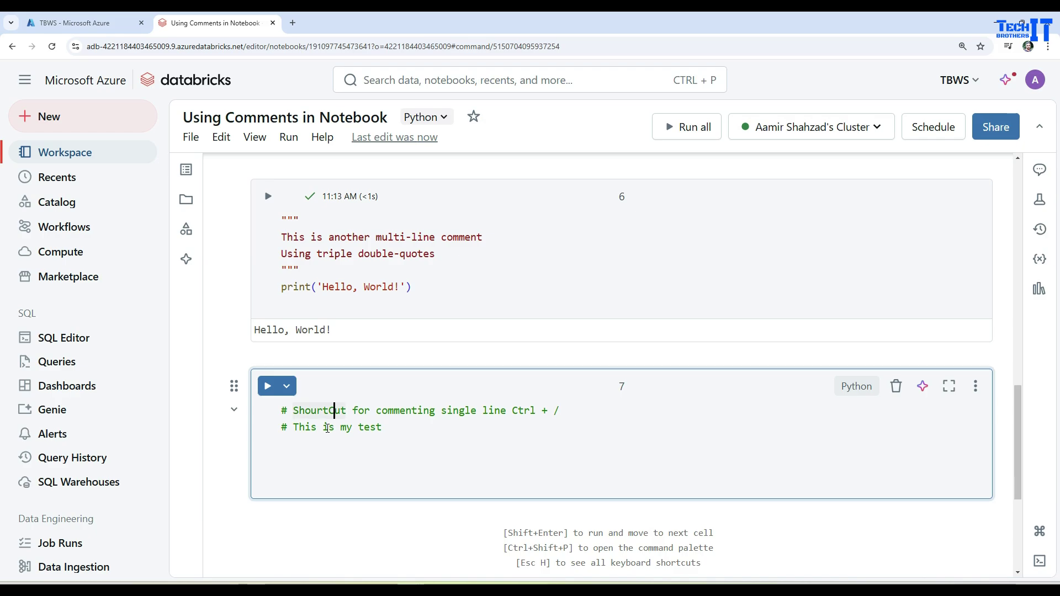
# Remove the # from the shortcut note line with Ctrl+/
pyautogui.press('Right')
pyautogui.press('Right')
pyautogui.press('Right')
pyautogui.press('Right')
pyautogui.press('Right')
pyautogui.press('Right')
pyautogui.press('Right')
pyautogui.press('Right')
pyautogui.press('Right')
pyautogui.press('Right')
pyautogui.press('Right')
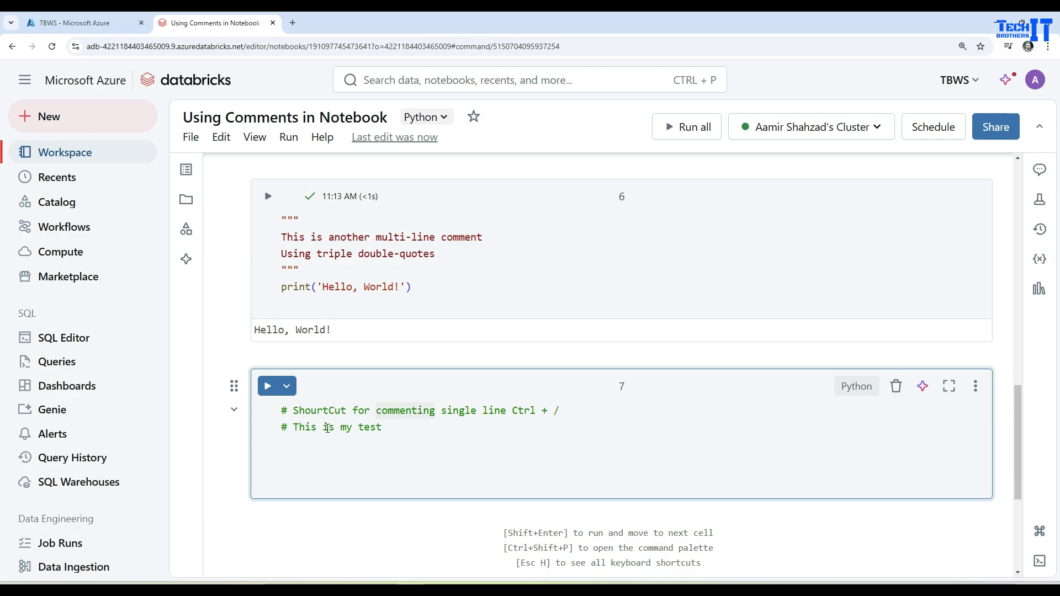
pyautogui.hotkey('ctrl', '/')
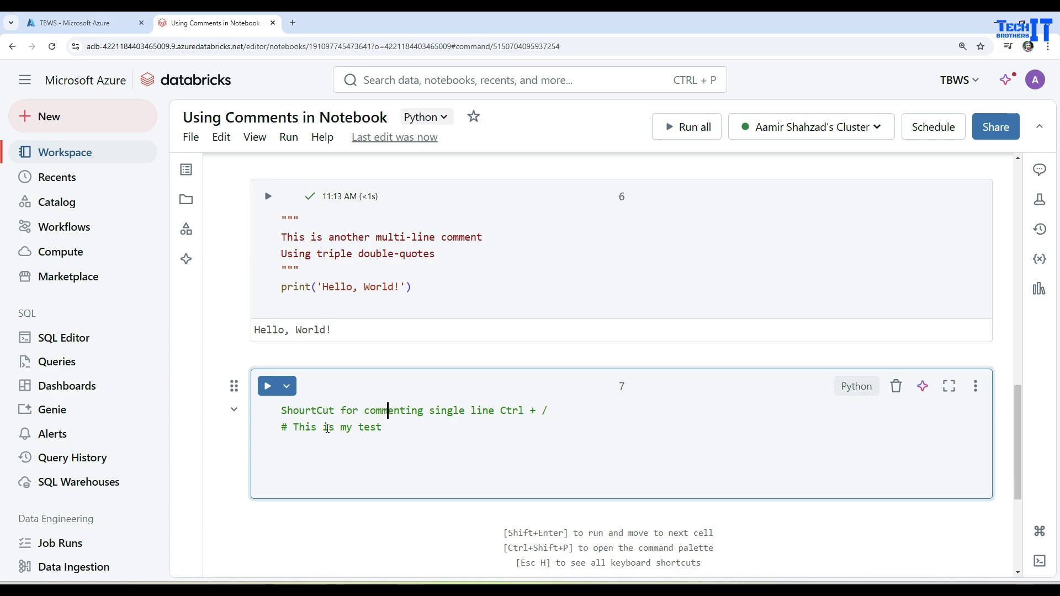